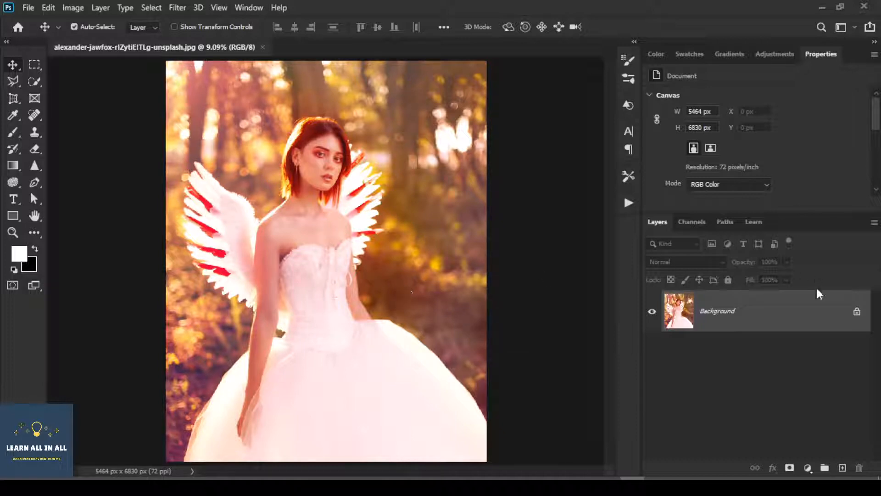
- Duplicate the Background layer and convert the copy to a smart object
{"action": "right_click", "coordinate": [800, 317]}
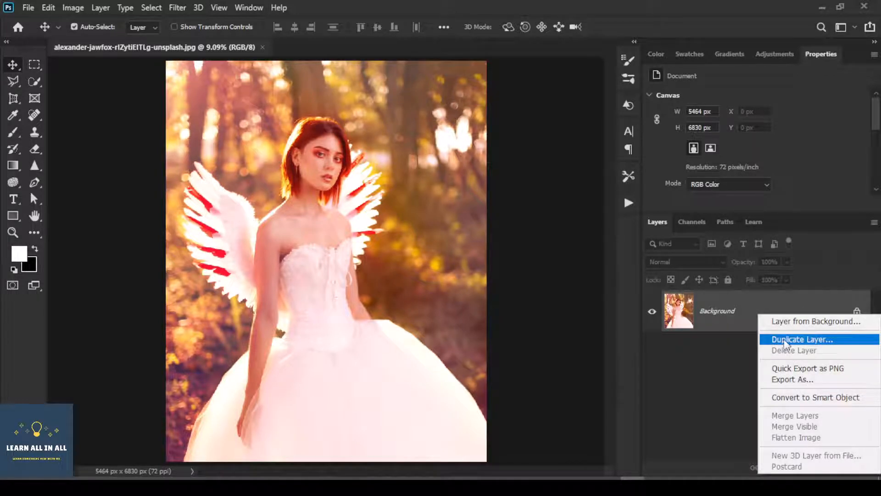
{"action": "left_click", "coordinate": [802, 340]}
{"action": "left_click", "coordinate": [541, 126]}
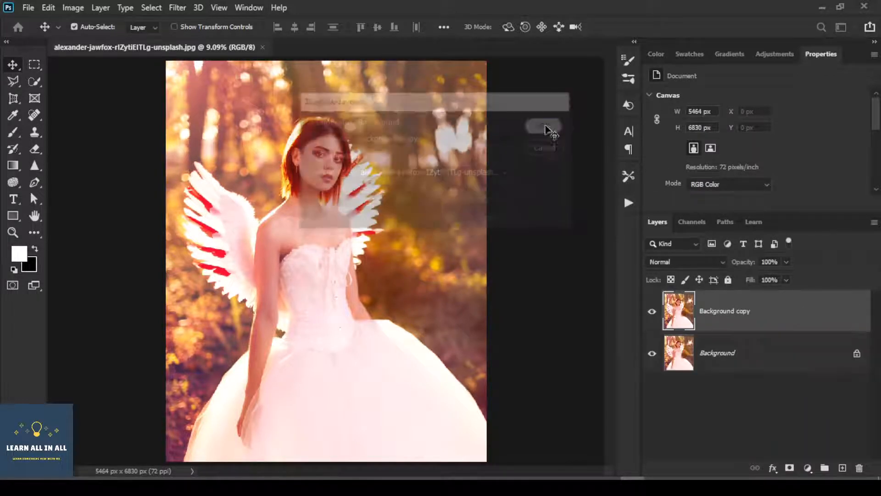
{"action": "right_click", "coordinate": [729, 312]}
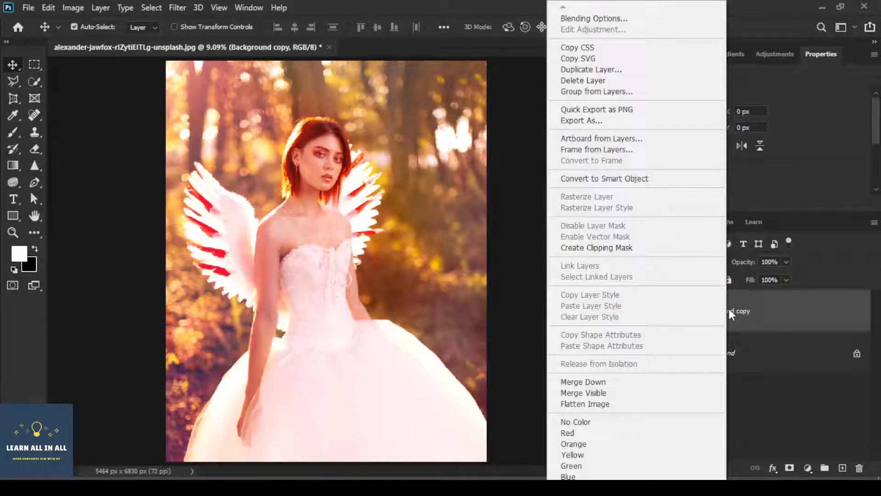
{"action": "left_click", "coordinate": [613, 179]}
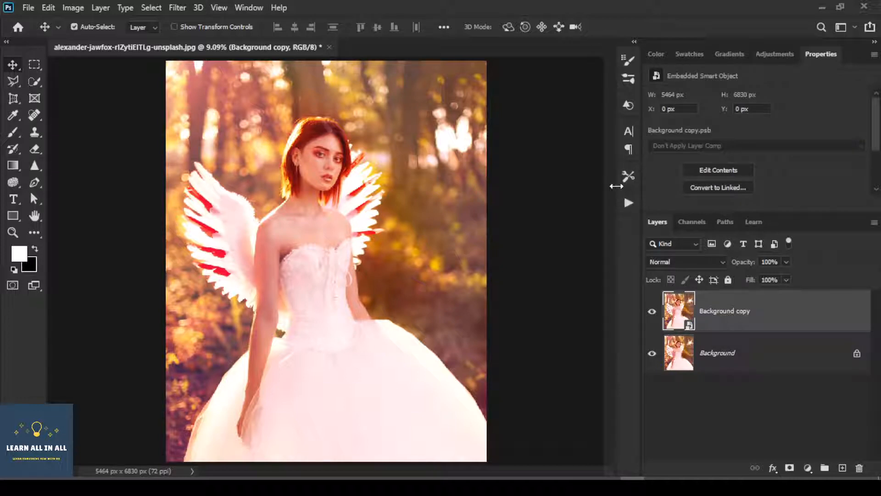
- Open the Camera Raw Filter on the duplicated layer and expand its Curve settings
{"action": "left_click", "coordinate": [178, 7]}
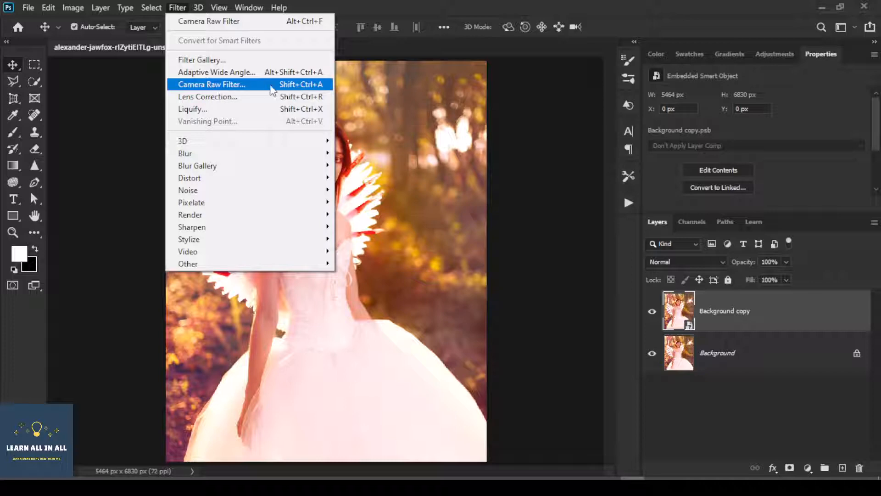
{"action": "left_click", "coordinate": [252, 86]}
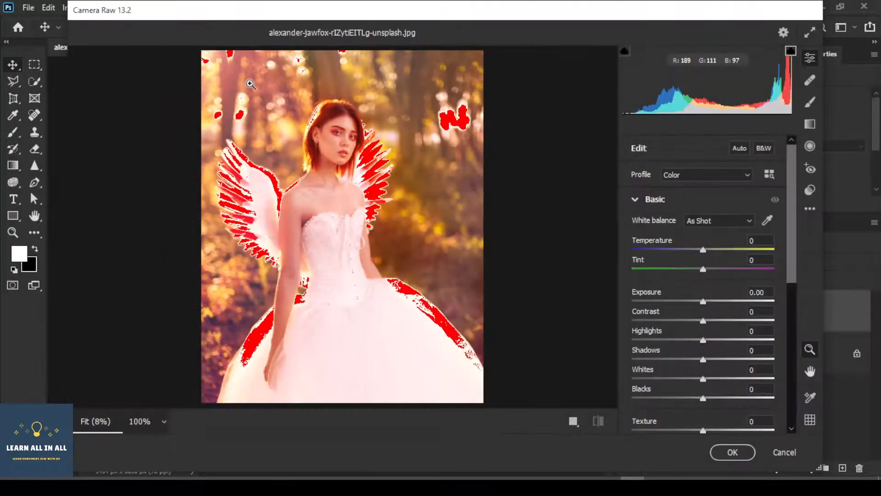
{"action": "left_click", "coordinate": [638, 200]}
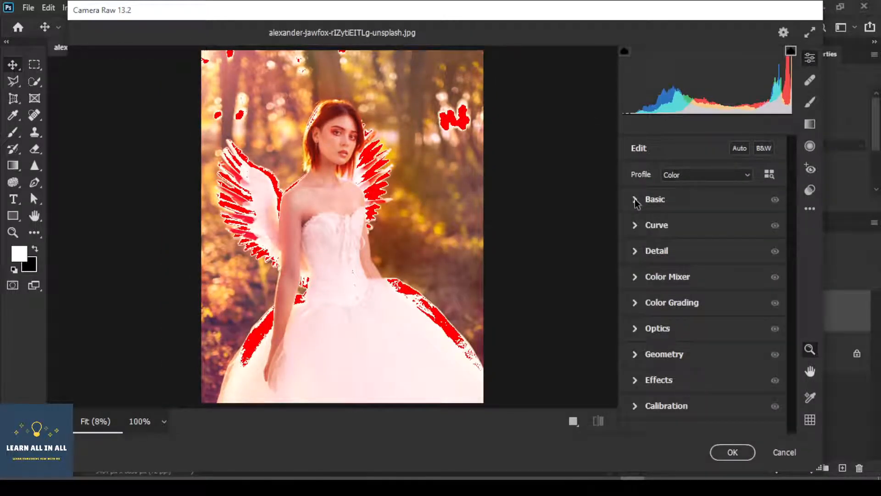
{"action": "left_click", "coordinate": [636, 225]}
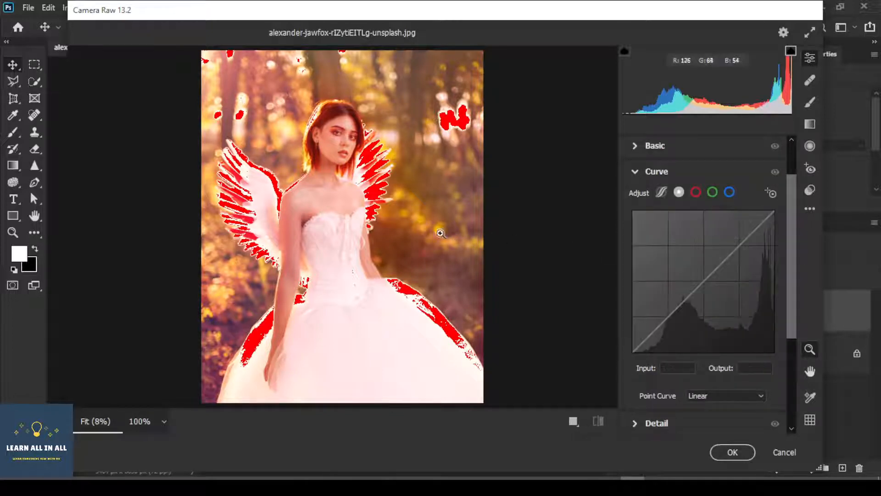
- Lift the brighter tones with the targeted curve adjustment, placing curve points at about input 194, output 228 and input 165, output 199
{"action": "left_click", "coordinate": [771, 195]}
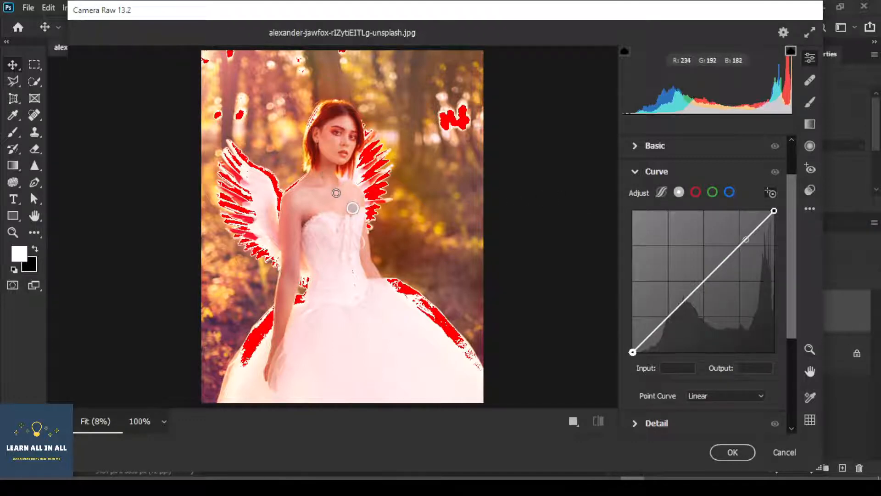
{"action": "left_click", "coordinate": [335, 194]}
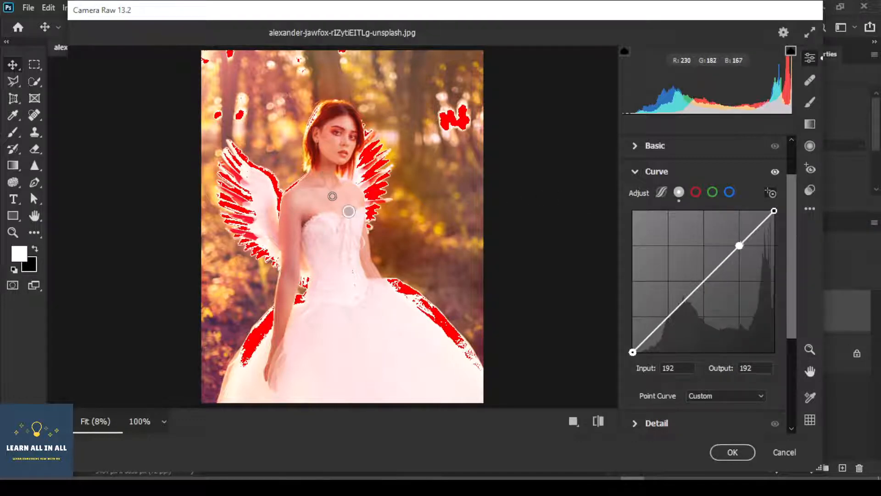
{"action": "left_click_drag", "start_coordinate": [332, 196], "coordinate": [356, 199]}
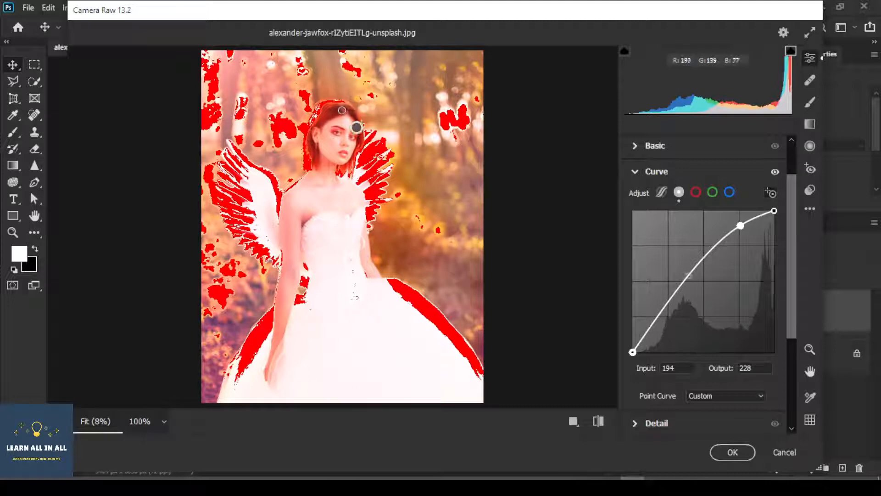
{"action": "left_click_drag", "start_coordinate": [388, 80], "coordinate": [420, 81]}
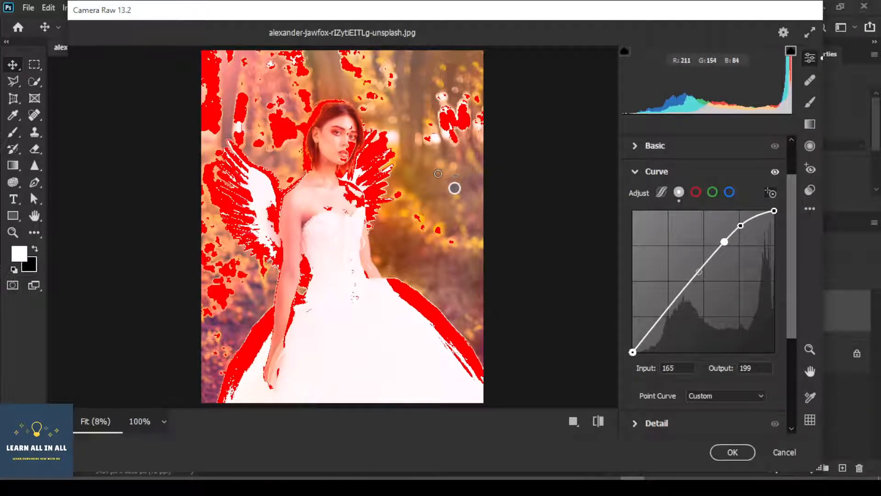
- Deepen the darker tones with curve points at about input 103, output 109 and input 74, output 55, and collapse the Curve settings
{"action": "left_click_drag", "start_coordinate": [369, 164], "coordinate": [359, 164]}
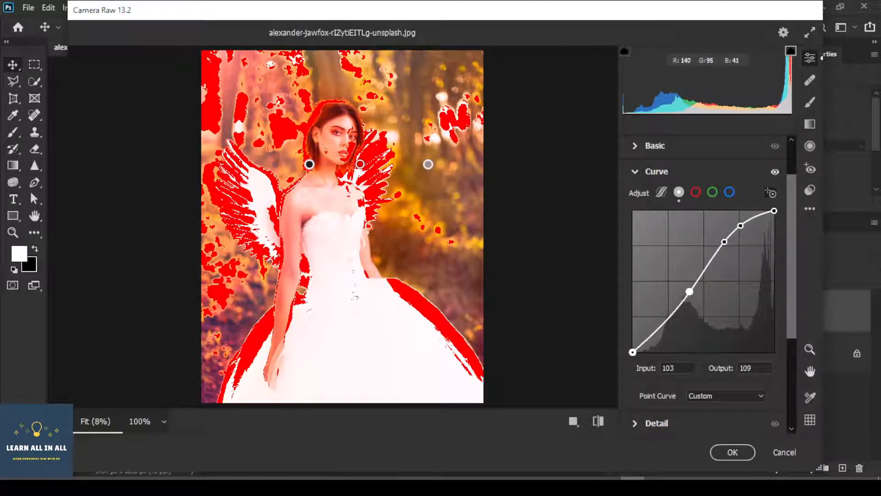
{"action": "left_click", "coordinate": [451, 254]}
{"action": "left_click_drag", "start_coordinate": [375, 254], "coordinate": [369, 268]}
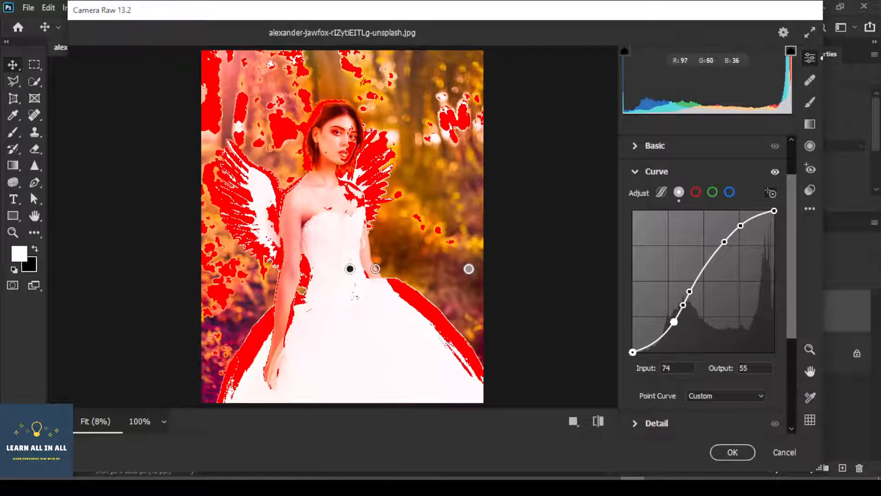
{"action": "left_click", "coordinate": [636, 173]}
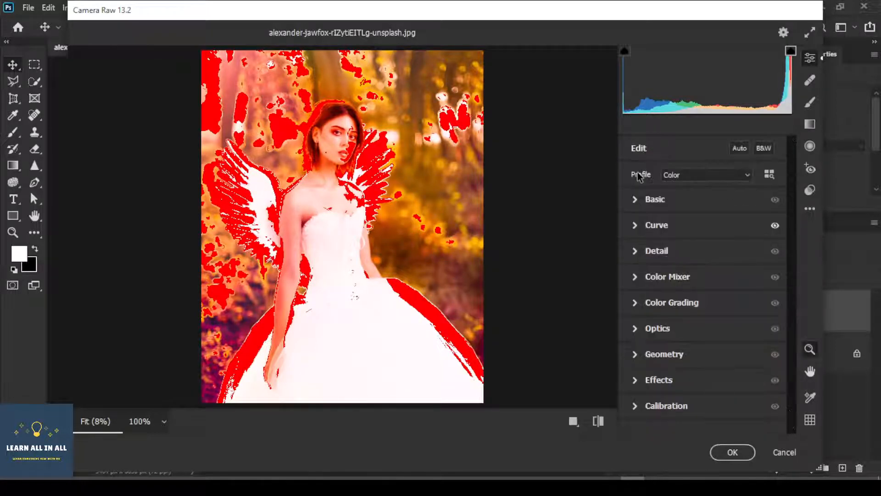
- In the Basic settings, set Temperature to -15 and Exposure to +0.25
{"action": "left_click", "coordinate": [635, 200]}
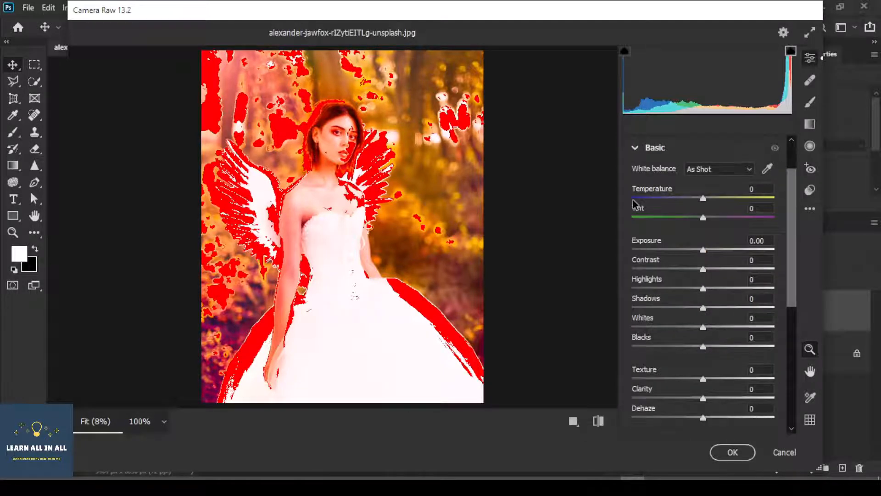
{"action": "left_click_drag", "start_coordinate": [702, 200], "coordinate": [692, 202]}
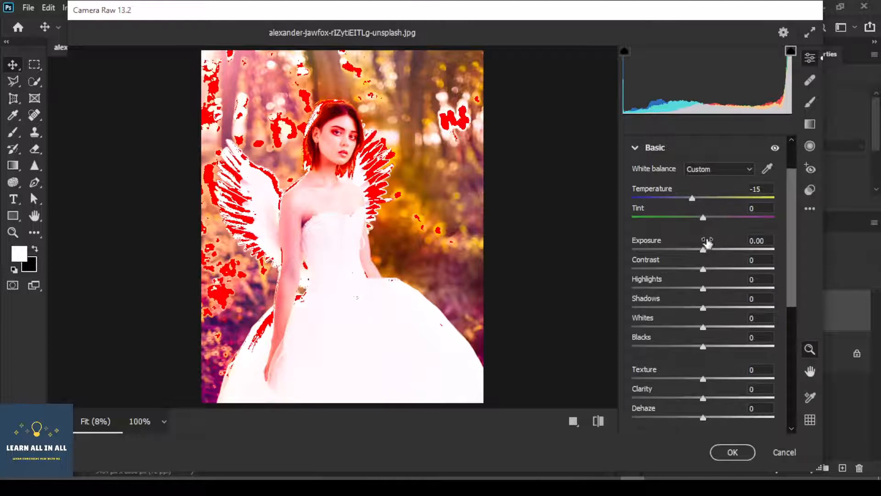
{"action": "left_click_drag", "start_coordinate": [703, 249], "coordinate": [706, 251]}
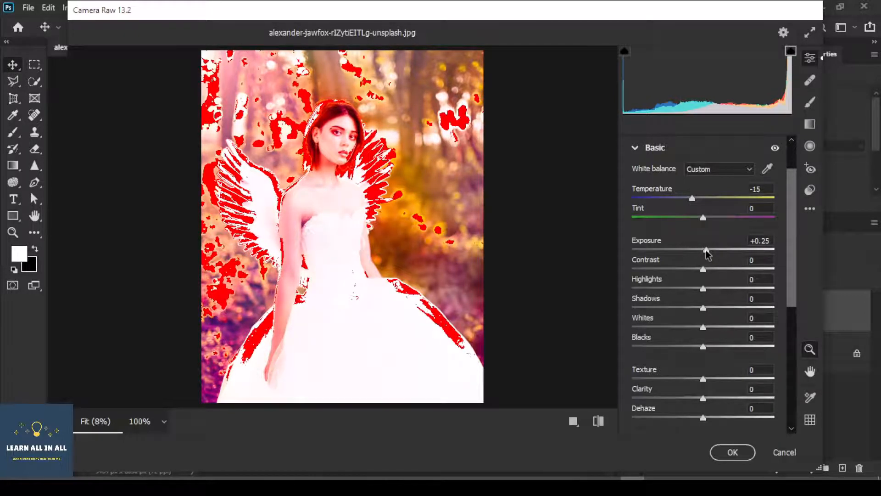
- Set the Basic tone values to Highlights -68, Shadows +7, Whites -30 and Blacks +1
{"action": "scroll", "coordinate": [707, 255], "scroll_direction": "down", "scroll_amount": 1}
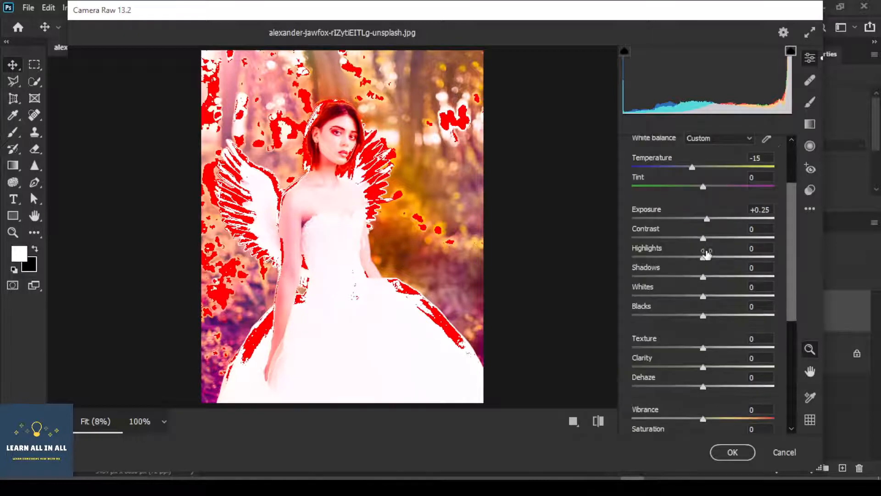
{"action": "scroll", "coordinate": [706, 253], "scroll_direction": "up", "scroll_amount": 3}
{"action": "scroll", "coordinate": [706, 253], "scroll_direction": "down", "scroll_amount": 4}
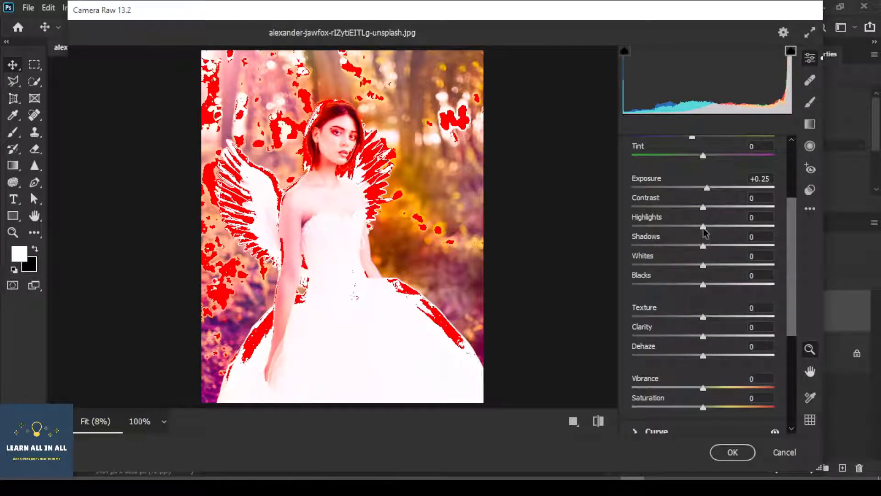
{"action": "left_click_drag", "start_coordinate": [703, 227], "coordinate": [656, 232]}
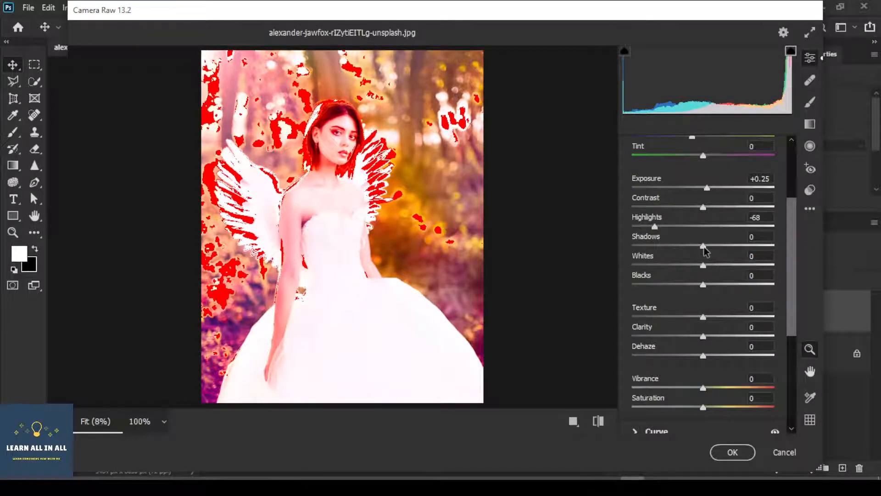
{"action": "left_click_drag", "start_coordinate": [705, 250], "coordinate": [709, 247]}
{"action": "scroll", "coordinate": [706, 257], "scroll_direction": "down", "scroll_amount": 2}
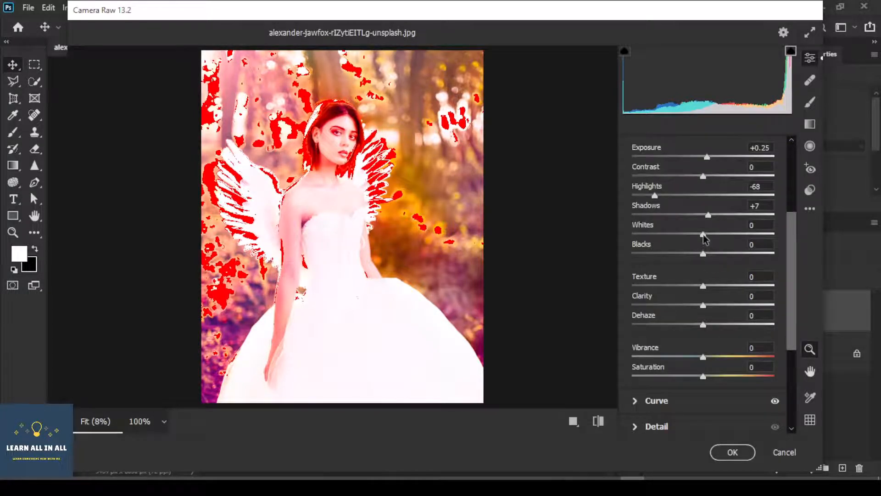
{"action": "left_click_drag", "start_coordinate": [704, 234], "coordinate": [691, 235]}
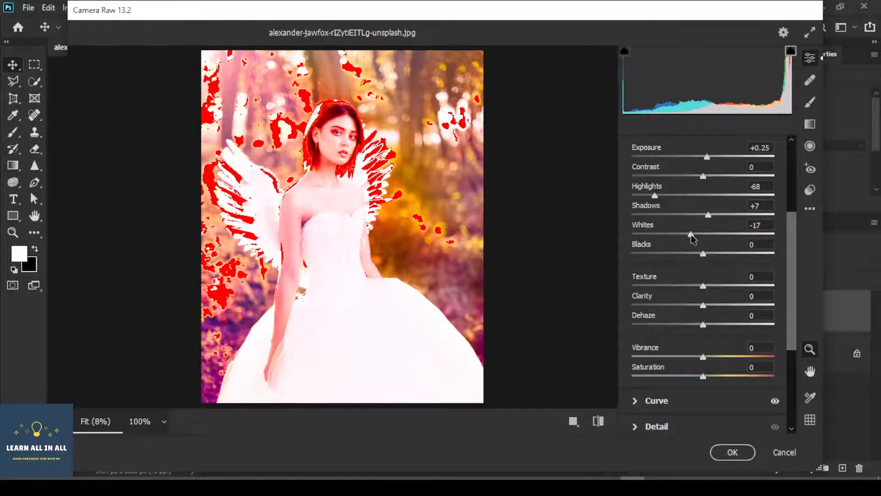
{"action": "left_click_drag", "start_coordinate": [692, 236], "coordinate": [705, 257]}
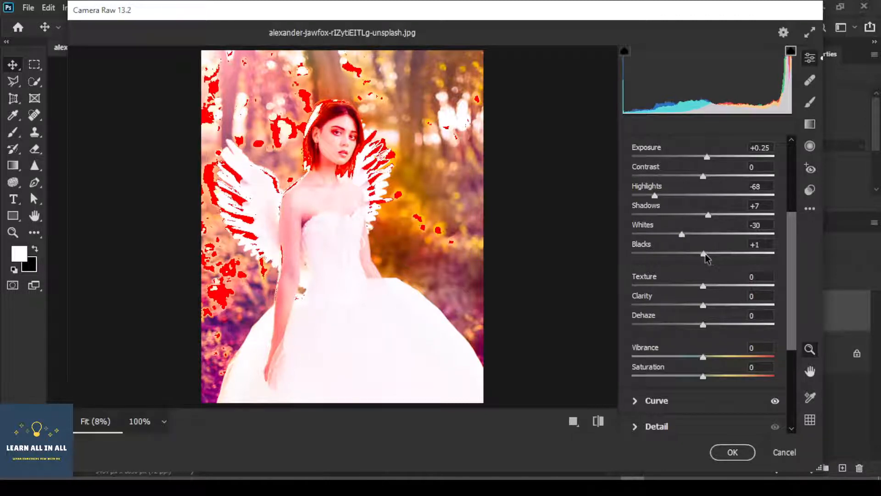
- Set Texture to +9 and Dehaze to +7
{"action": "scroll", "coordinate": [706, 255], "scroll_direction": "down", "scroll_amount": 4}
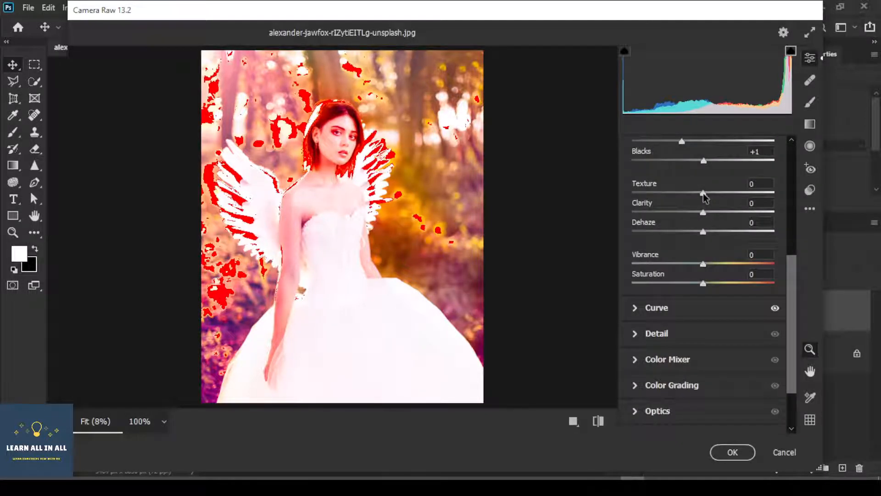
{"action": "left_click_drag", "start_coordinate": [703, 192], "coordinate": [708, 193]}
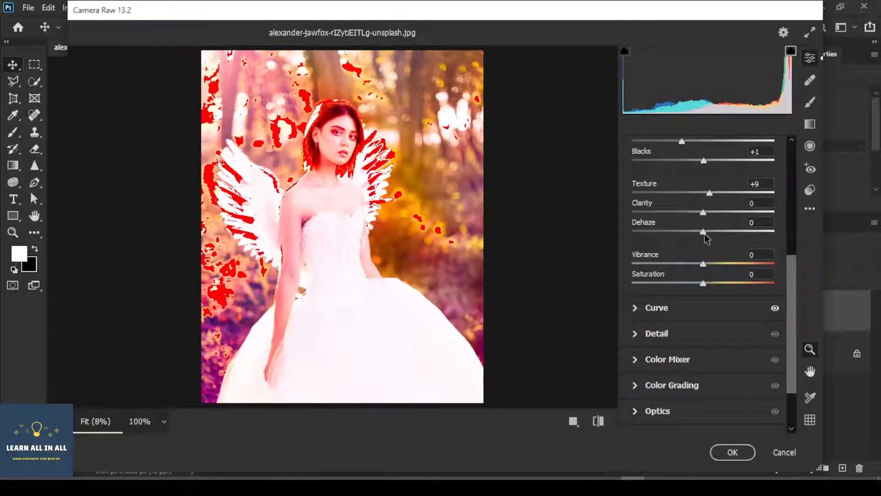
{"action": "left_click_drag", "start_coordinate": [704, 234], "coordinate": [710, 236]}
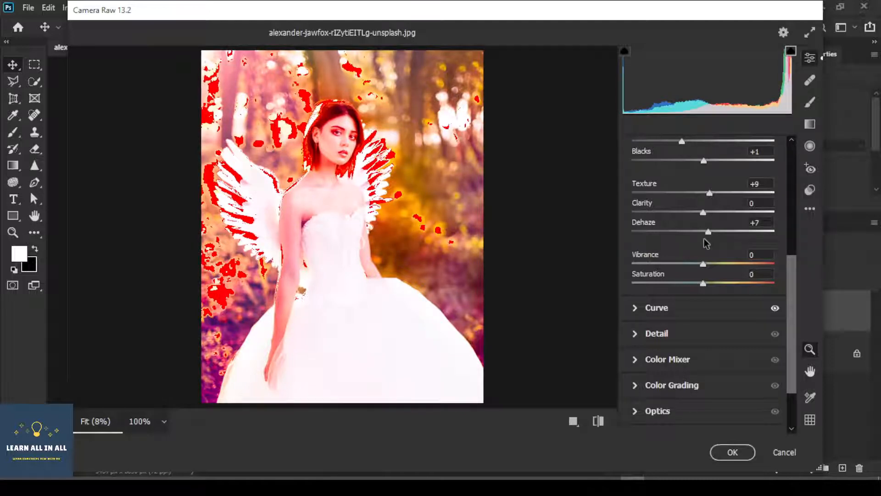
- Compare the preview with and without the highlight clipping warning, leave that warning off, and toggle the shadow clipping warning
{"action": "scroll", "coordinate": [738, 188], "scroll_direction": "up", "scroll_amount": 2}
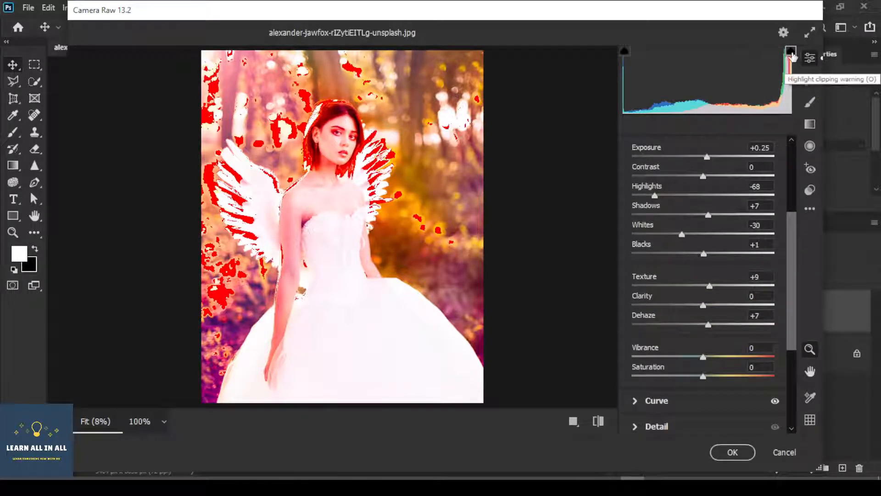
{"action": "left_click", "coordinate": [791, 52]}
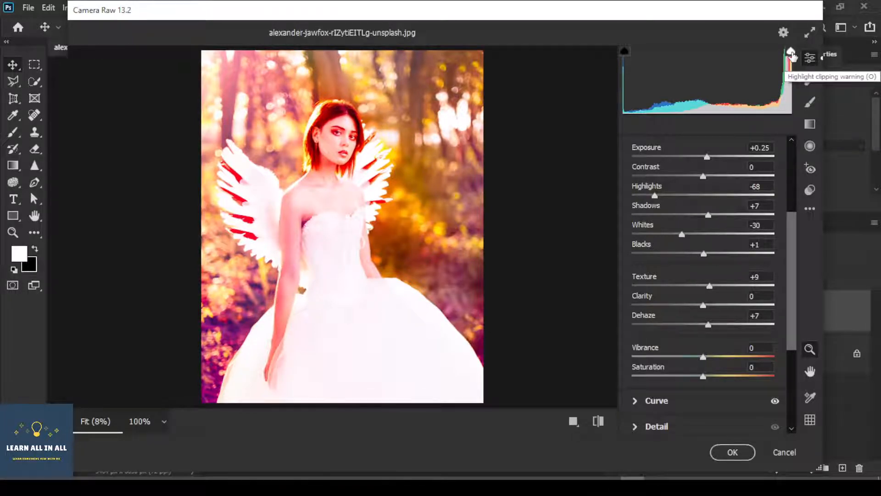
{"action": "left_click", "coordinate": [790, 52]}
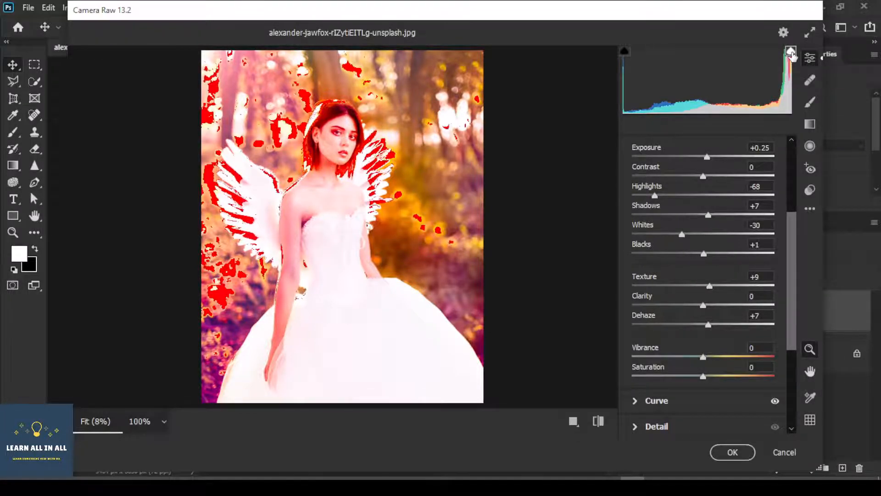
{"action": "left_click", "coordinate": [790, 52]}
{"action": "left_click", "coordinate": [791, 52]}
{"action": "left_click", "coordinate": [790, 52]}
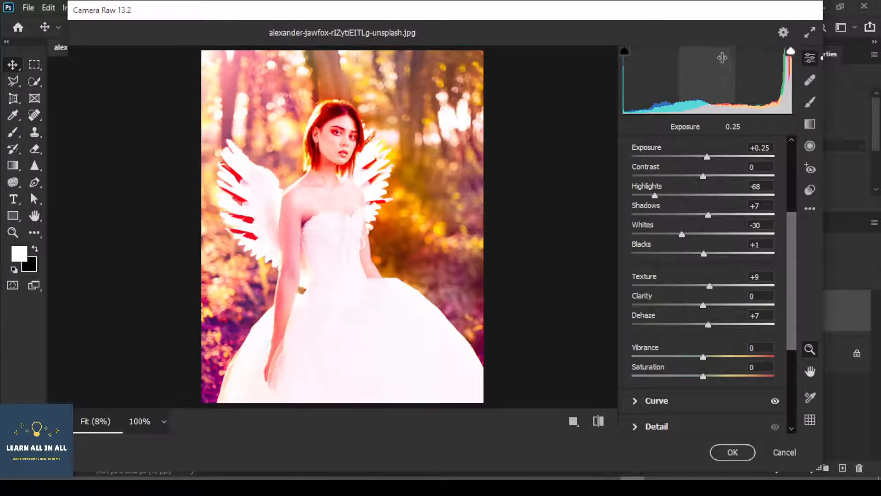
{"action": "left_click", "coordinate": [624, 52]}
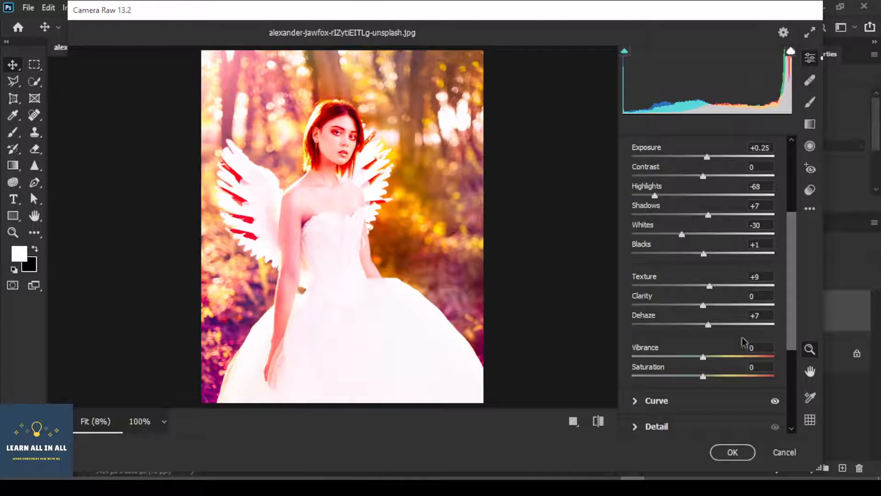
- Compare the photo before and after the Camera Raw adjustments, returning to the current settings
{"action": "left_click", "coordinate": [598, 421]}
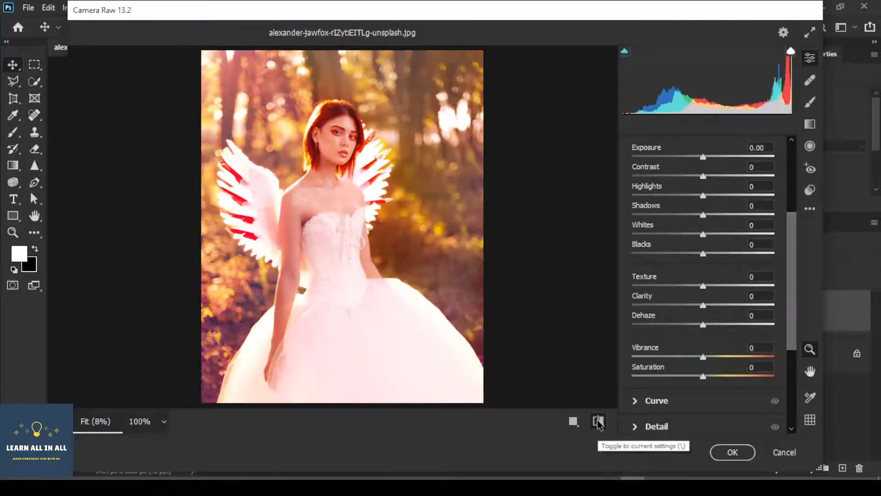
{"action": "left_click", "coordinate": [598, 421]}
{"action": "left_click", "coordinate": [598, 421]}
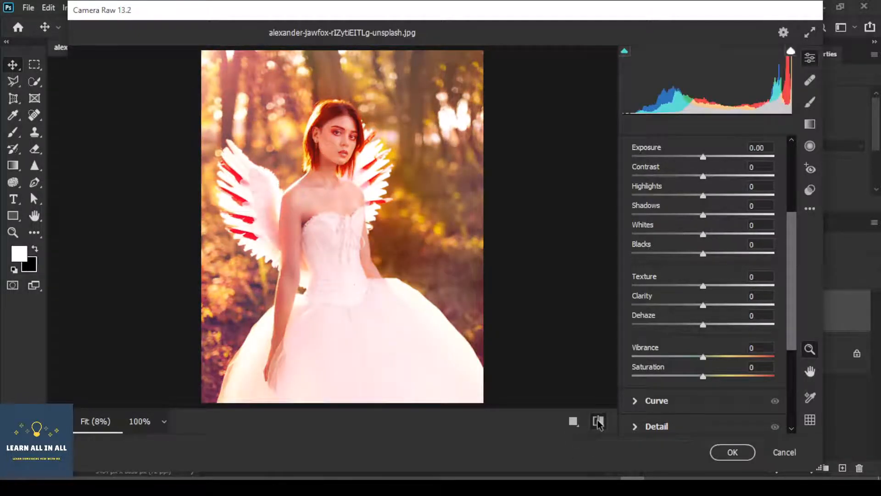
{"action": "left_click", "coordinate": [598, 422]}
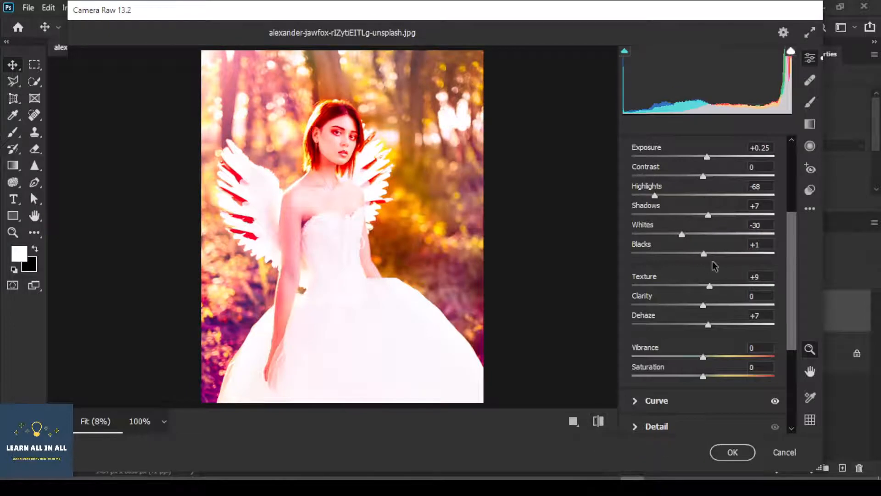
- Set the Basic values to Whites -47, Highlights -92, Temperature -22 and Tint -6
{"action": "left_click_drag", "start_coordinate": [681, 233], "coordinate": [669, 235]}
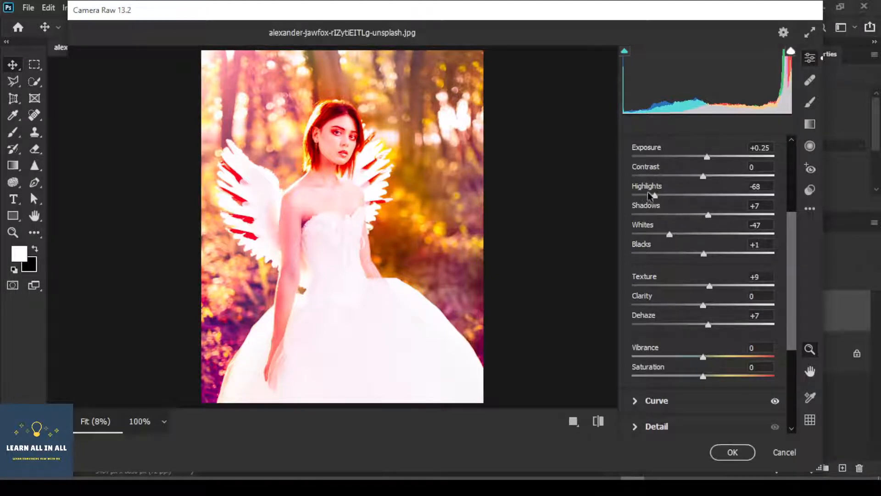
{"action": "left_click_drag", "start_coordinate": [654, 195], "coordinate": [638, 196]}
{"action": "scroll", "coordinate": [710, 169], "scroll_direction": "up", "scroll_amount": 5}
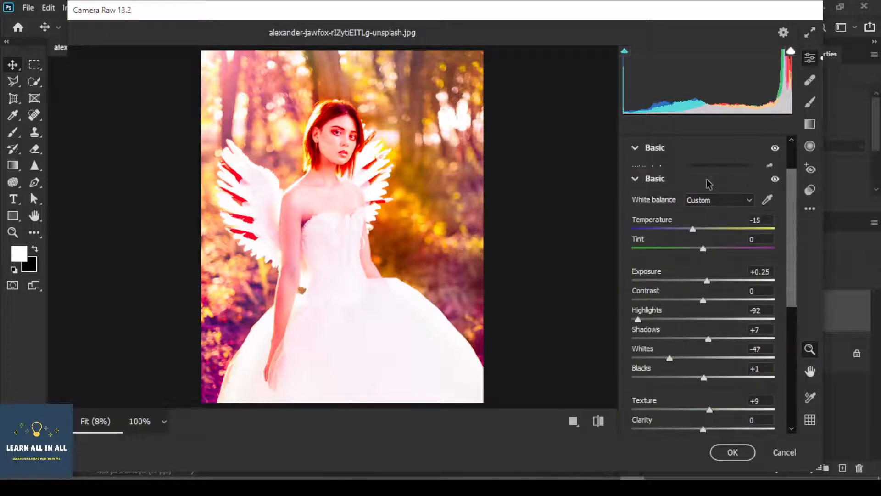
{"action": "left_click_drag", "start_coordinate": [695, 234], "coordinate": [687, 234]}
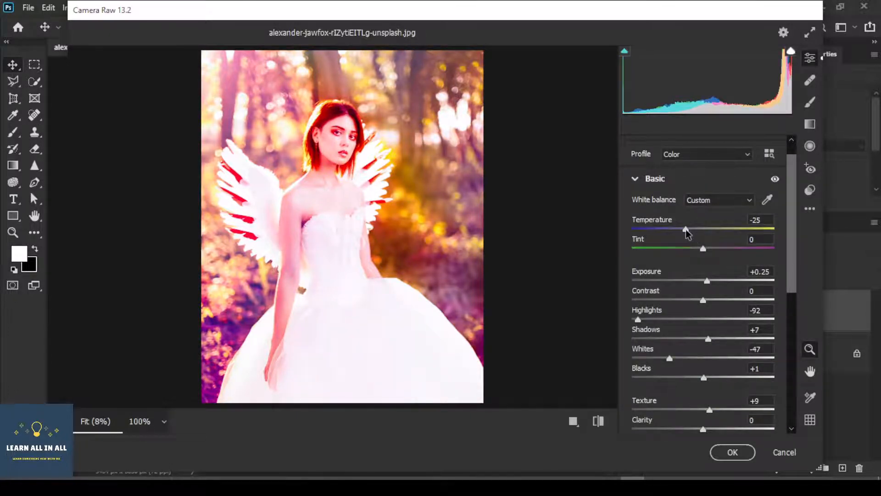
{"action": "left_click_drag", "start_coordinate": [687, 233], "coordinate": [688, 234]}
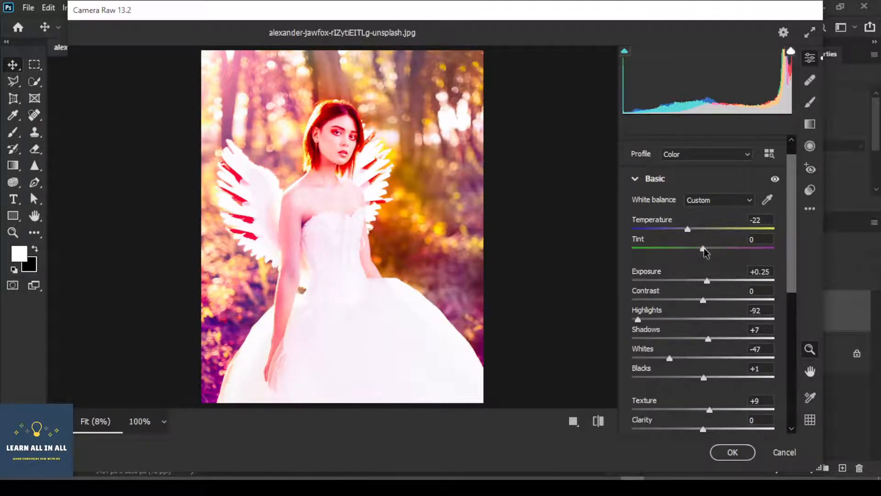
{"action": "left_click_drag", "start_coordinate": [704, 248], "coordinate": [695, 248]}
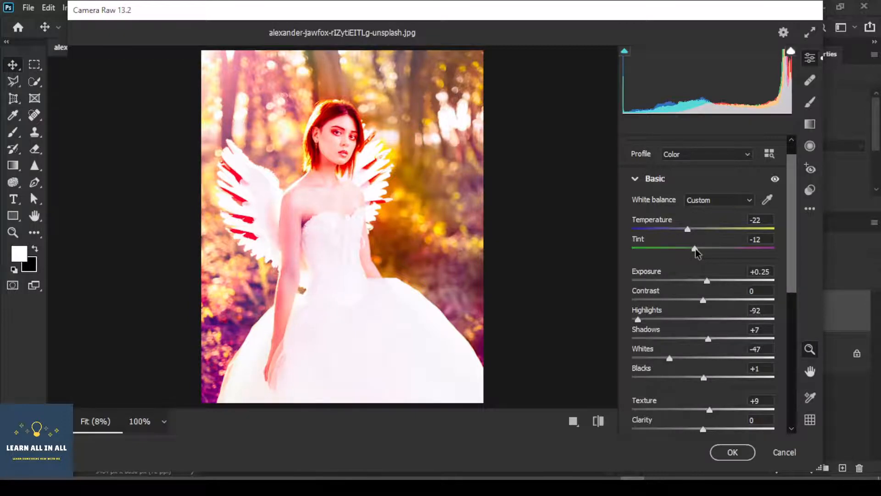
{"action": "mouse_move", "coordinate": [695, 249]}
{"action": "left_mouse_down"}
{"action": "mouse_move", "coordinate": [710, 249]}
{"action": "mouse_move", "coordinate": [699, 249]}
{"action": "left_mouse_up"}
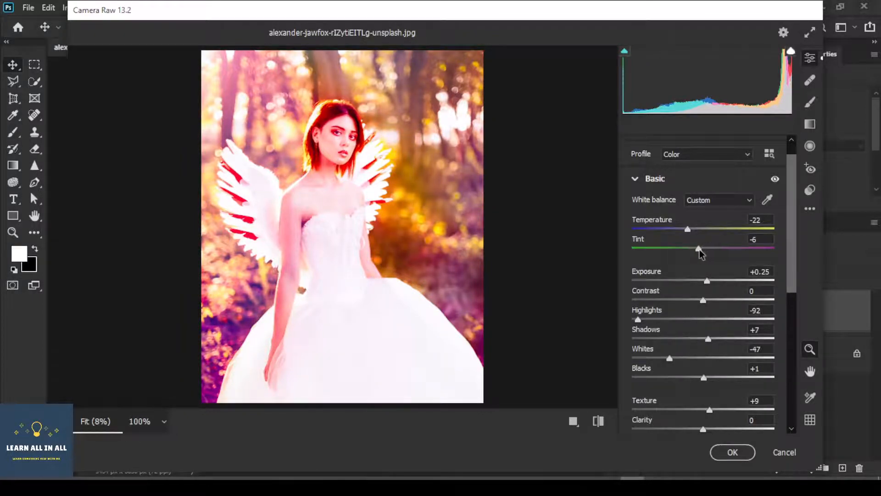
- Set Blacks to +5 and Saturation to +4 in the Basic adjustments
{"action": "scroll", "coordinate": [701, 255], "scroll_direction": "down", "scroll_amount": 1}
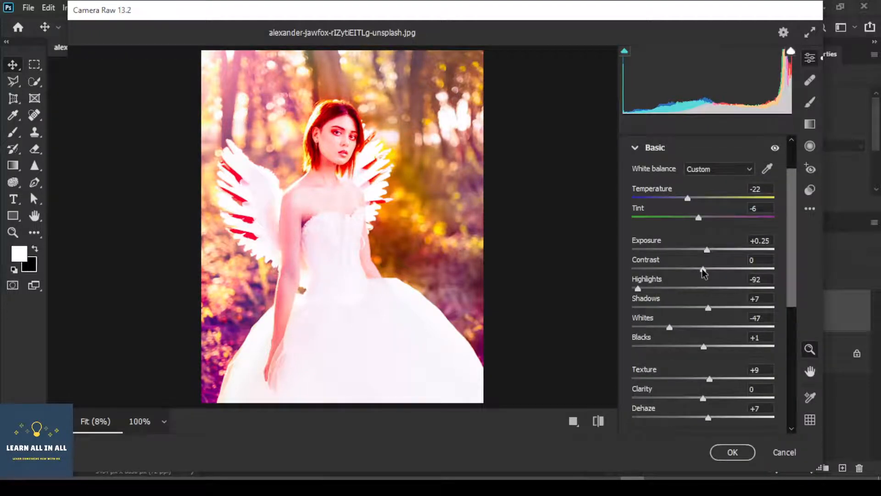
{"action": "left_click_drag", "start_coordinate": [702, 269], "coordinate": [706, 269]}
{"action": "left_click_drag", "start_coordinate": [705, 268], "coordinate": [705, 316]}
{"action": "scroll", "coordinate": [705, 292], "scroll_direction": "down", "scroll_amount": 2}
{"action": "scroll", "coordinate": [713, 317], "scroll_direction": "down", "scroll_amount": 2}
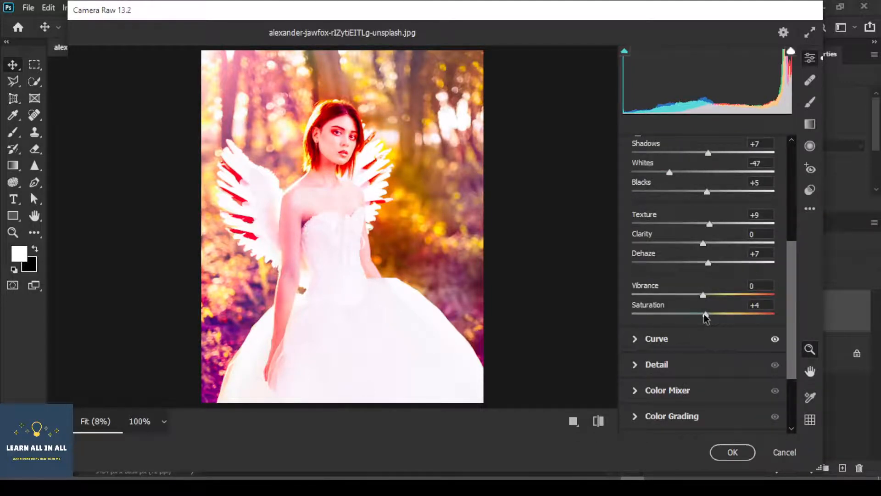
- In the Detail adjustments, set Sharpening to 8 and raise Noise Reduction slightly and Color Noise Reduction more strongly
{"action": "scroll", "coordinate": [704, 312], "scroll_direction": "down", "scroll_amount": 3}
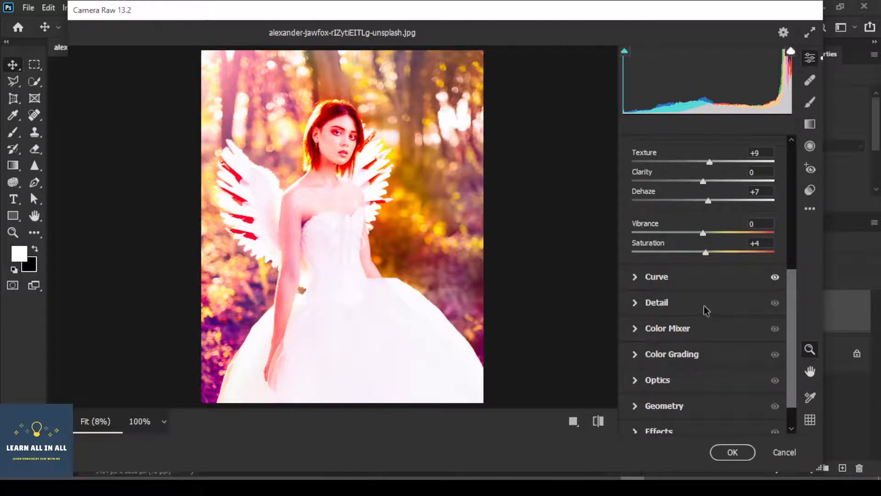
{"action": "scroll", "coordinate": [703, 283], "scroll_direction": "down", "scroll_amount": 1}
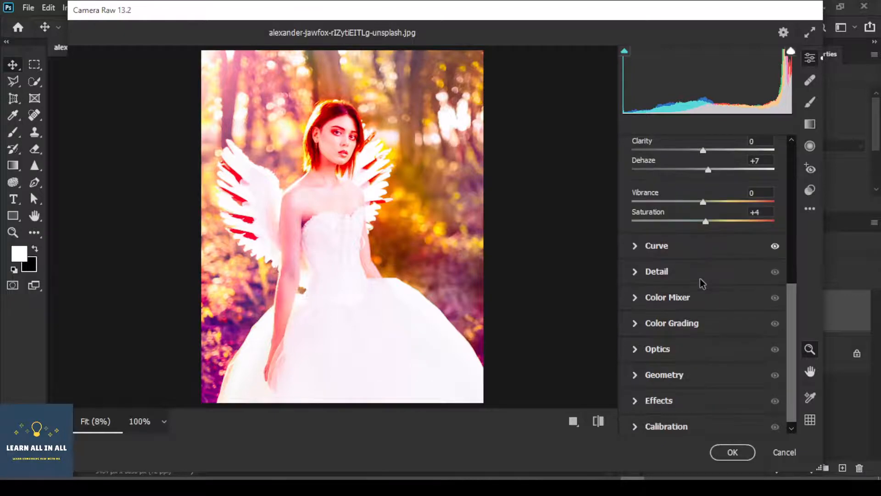
{"action": "left_click", "coordinate": [703, 278]}
{"action": "left_click_drag", "start_coordinate": [631, 282], "coordinate": [635, 283]}
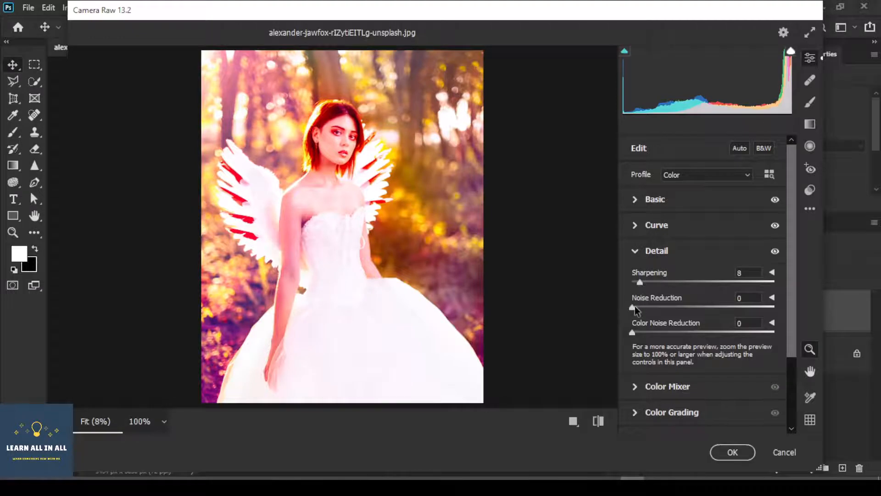
{"action": "left_click_drag", "start_coordinate": [634, 307], "coordinate": [640, 307]}
{"action": "left_click_drag", "start_coordinate": [632, 332], "coordinate": [687, 334]}
{"action": "left_click_drag", "start_coordinate": [684, 336], "coordinate": [698, 333]}
{"action": "left_click_drag", "start_coordinate": [642, 309], "coordinate": [655, 307]}
{"action": "scroll", "coordinate": [677, 340], "scroll_direction": "down", "scroll_amount": 3}
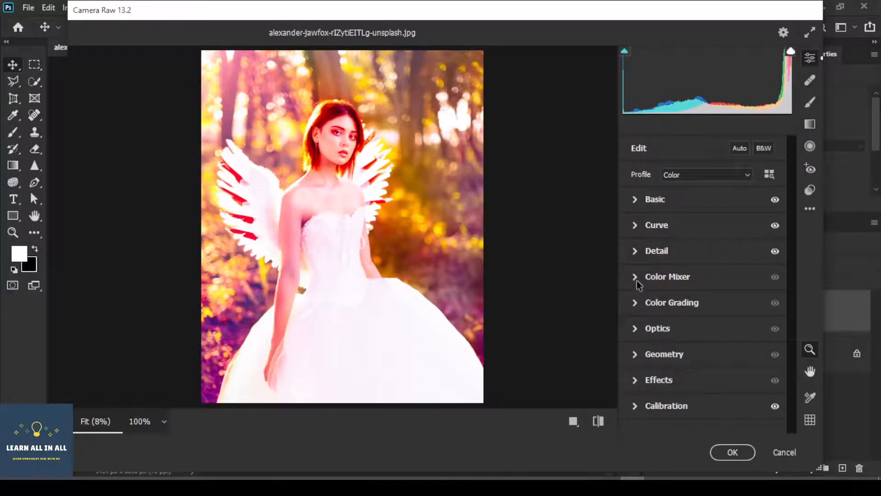
- In the Color Mixer's Hue group, set Greens to +1 and Yellows to -36
{"action": "left_click", "coordinate": [637, 280]}
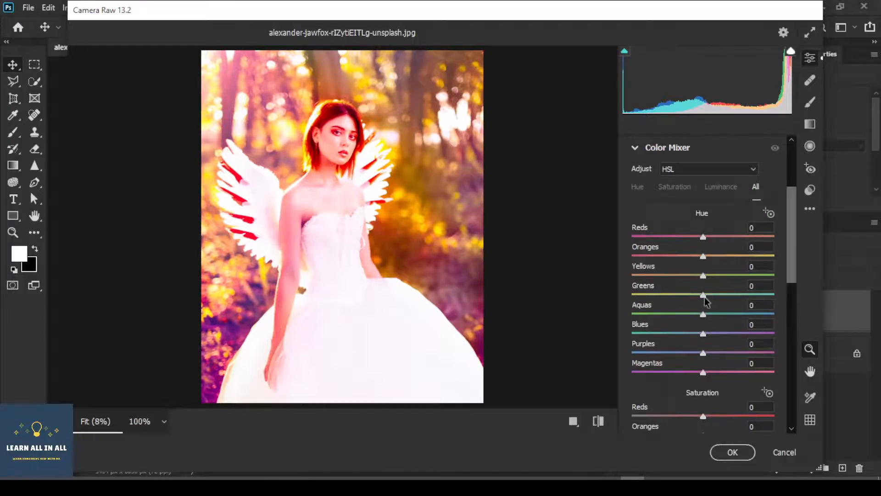
{"action": "left_click_drag", "start_coordinate": [704, 296], "coordinate": [706, 294]}
{"action": "left_click_drag", "start_coordinate": [706, 294], "coordinate": [676, 274]}
- Set the Color Mixer's Saturation to -35 for Yellows and +4 for Reds, and the Reds hue to +2
{"action": "scroll", "coordinate": [691, 281], "scroll_direction": "down", "scroll_amount": 3}
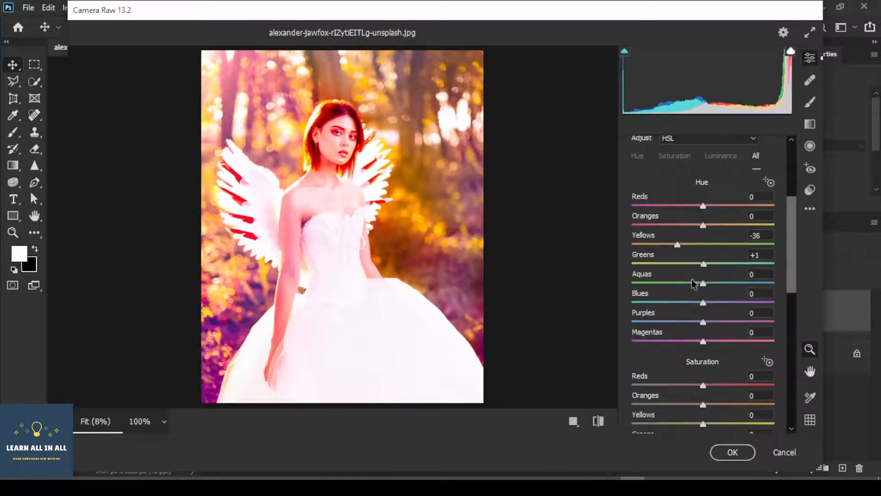
{"action": "scroll", "coordinate": [693, 283], "scroll_direction": "down", "scroll_amount": 1}
{"action": "scroll", "coordinate": [691, 284], "scroll_direction": "up", "scroll_amount": 1}
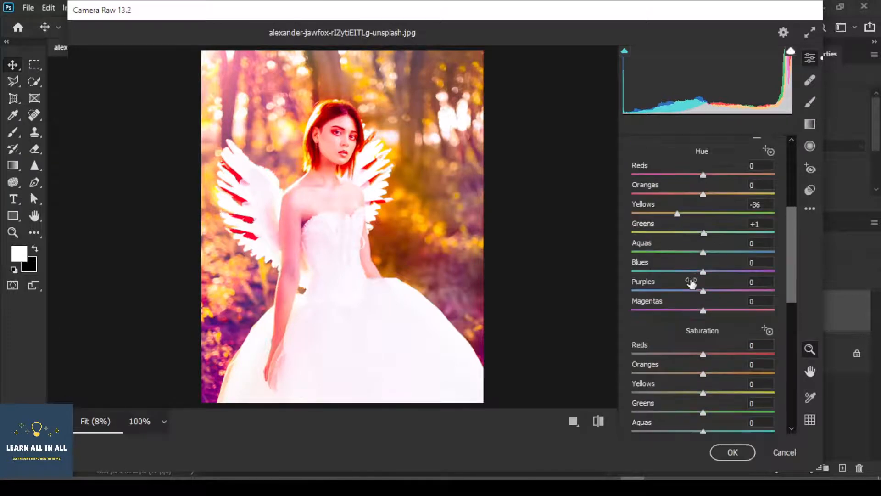
{"action": "scroll", "coordinate": [691, 283], "scroll_direction": "down", "scroll_amount": 3}
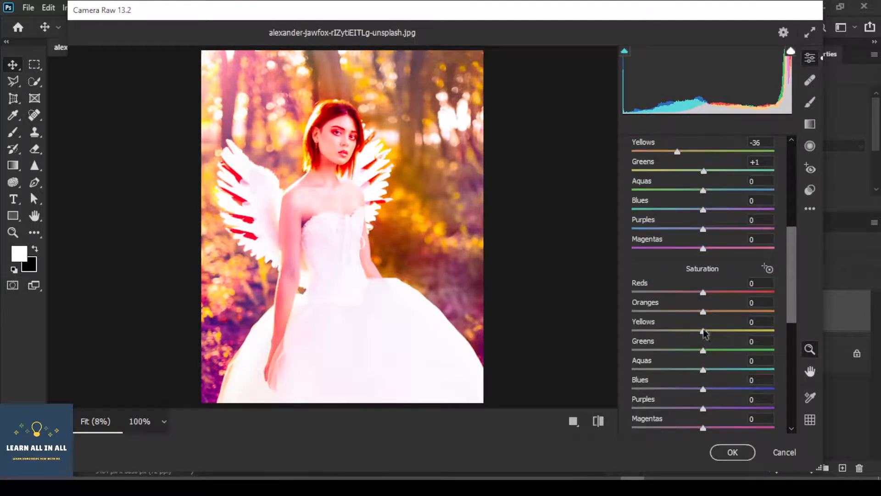
{"action": "left_click_drag", "start_coordinate": [703, 329], "coordinate": [679, 332]}
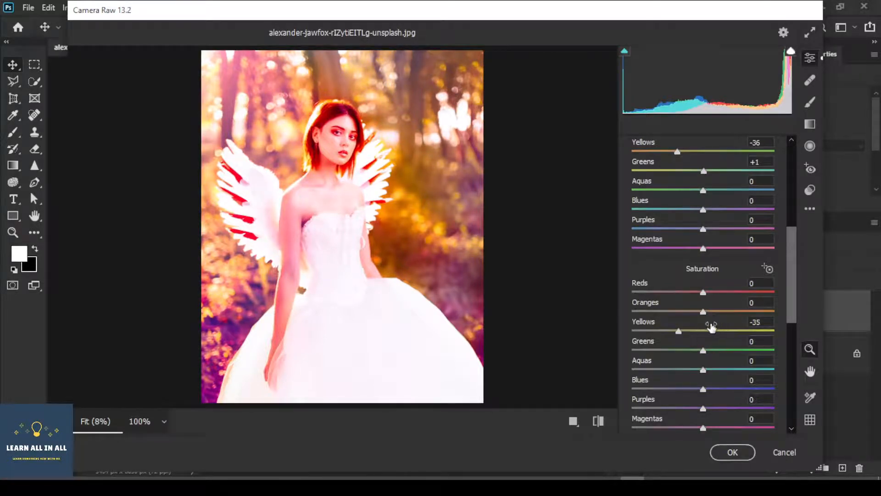
{"action": "left_click_drag", "start_coordinate": [703, 293], "coordinate": [705, 293]}
{"action": "scroll", "coordinate": [704, 293], "scroll_direction": "up", "scroll_amount": 5}
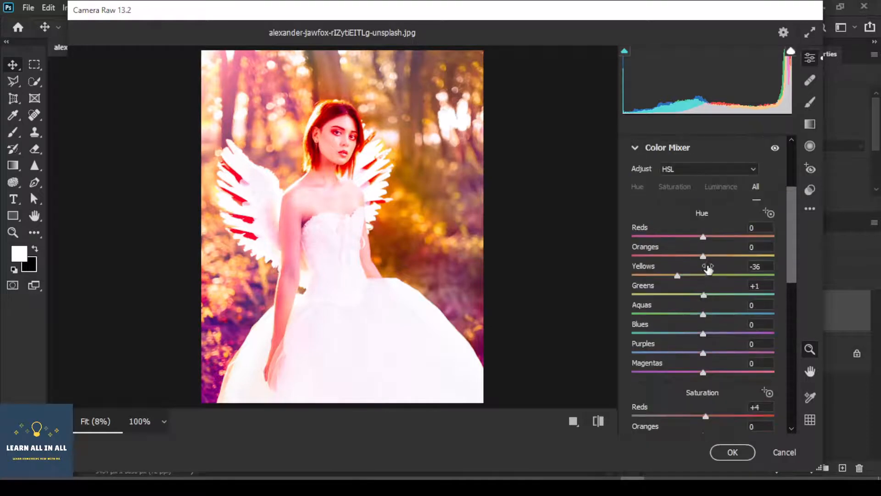
{"action": "left_click_drag", "start_coordinate": [704, 235], "coordinate": [705, 237]}
- Set the Color Mixer's Luminance to -23 for Yellows and +4 for Reds
{"action": "scroll", "coordinate": [707, 248], "scroll_direction": "down", "scroll_amount": 6}
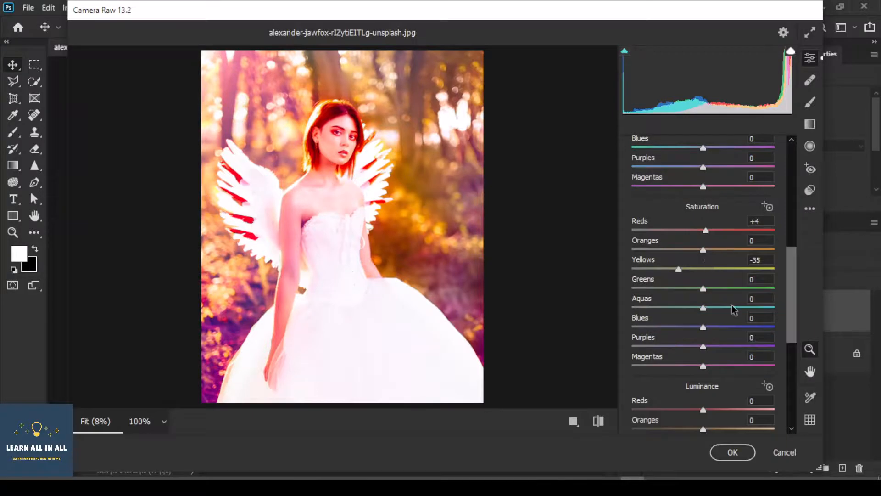
{"action": "scroll", "coordinate": [733, 309], "scroll_direction": "down", "scroll_amount": 5}
{"action": "scroll", "coordinate": [733, 309], "scroll_direction": "down", "scroll_amount": 1}
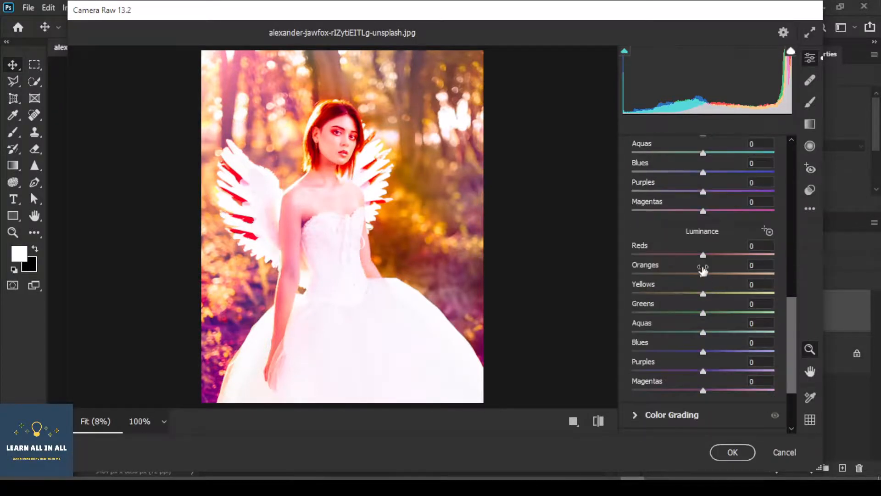
{"action": "left_click_drag", "start_coordinate": [706, 302], "coordinate": [686, 297]}
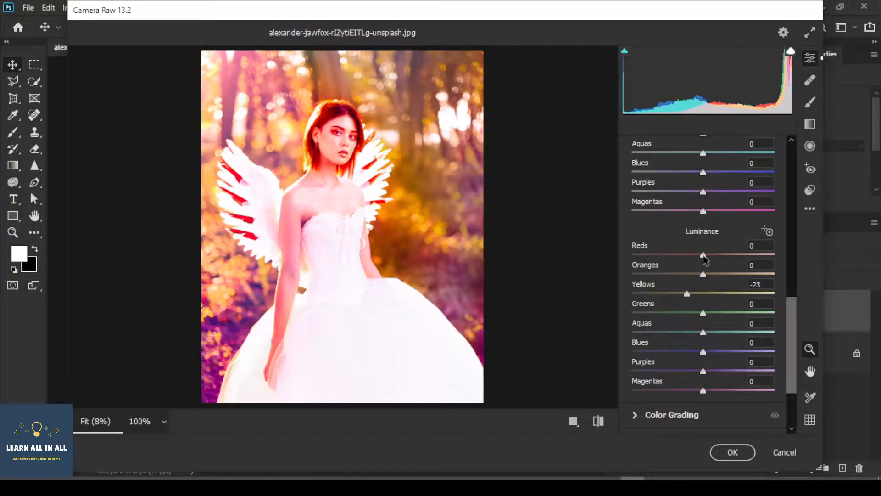
{"action": "left_click_drag", "start_coordinate": [704, 256], "coordinate": [705, 255]}
- Lower the Reds saturation to +2 and the Reds hue to +1, then collapse the Color Mixer settings
{"action": "scroll", "coordinate": [706, 255], "scroll_direction": "up", "scroll_amount": 6}
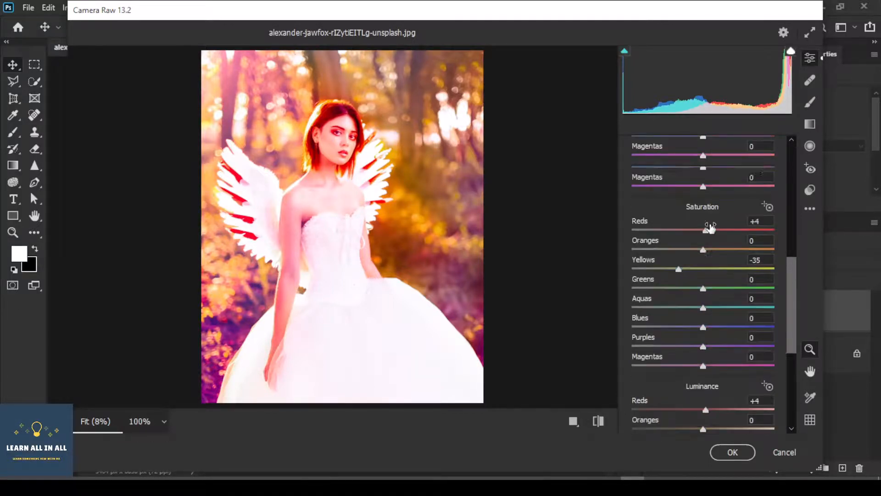
{"action": "left_click_drag", "start_coordinate": [706, 230], "coordinate": [704, 231]}
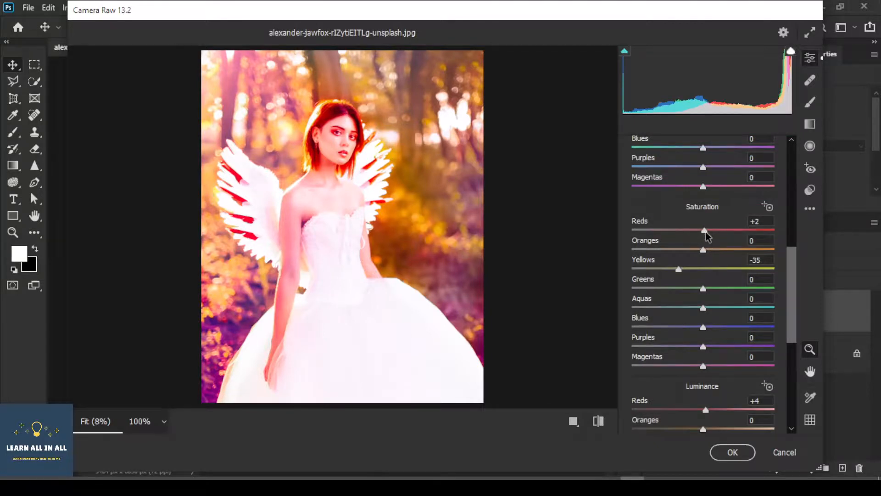
{"action": "scroll", "coordinate": [706, 234], "scroll_direction": "up", "scroll_amount": 5}
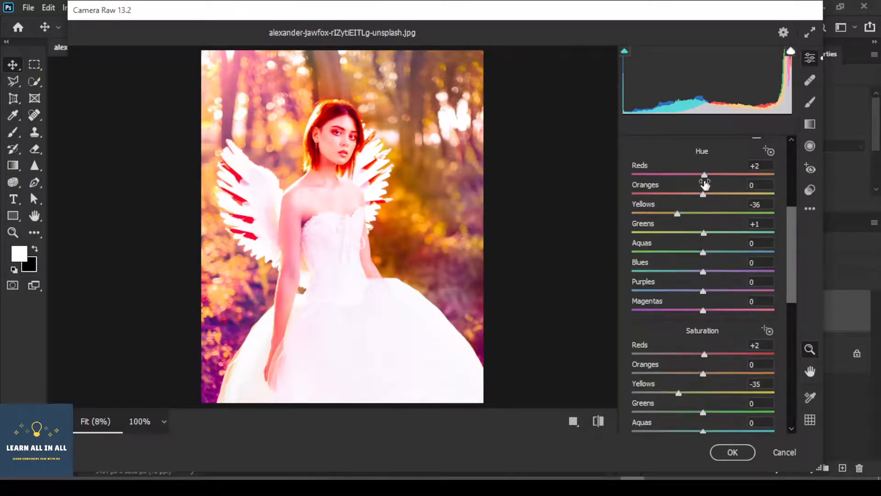
{"action": "left_click_drag", "start_coordinate": [705, 179], "coordinate": [704, 179]}
{"action": "scroll", "coordinate": [707, 219], "scroll_direction": "up", "scroll_amount": 3}
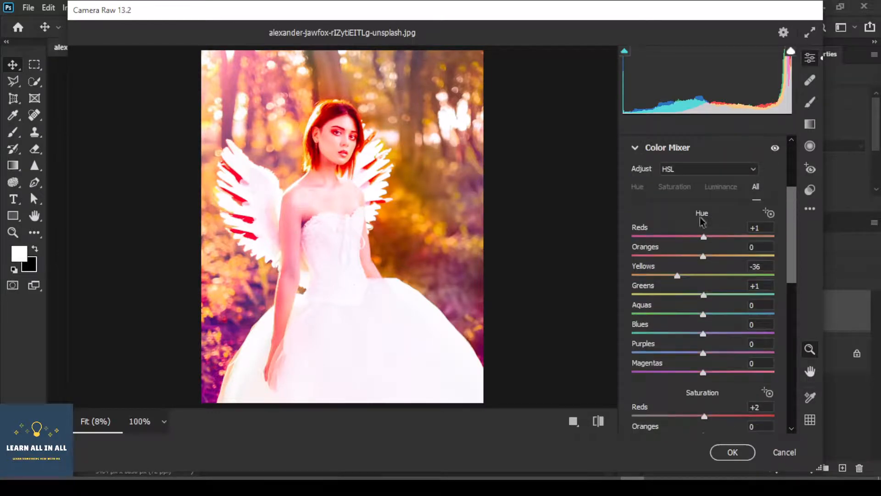
{"action": "left_click", "coordinate": [636, 147]}
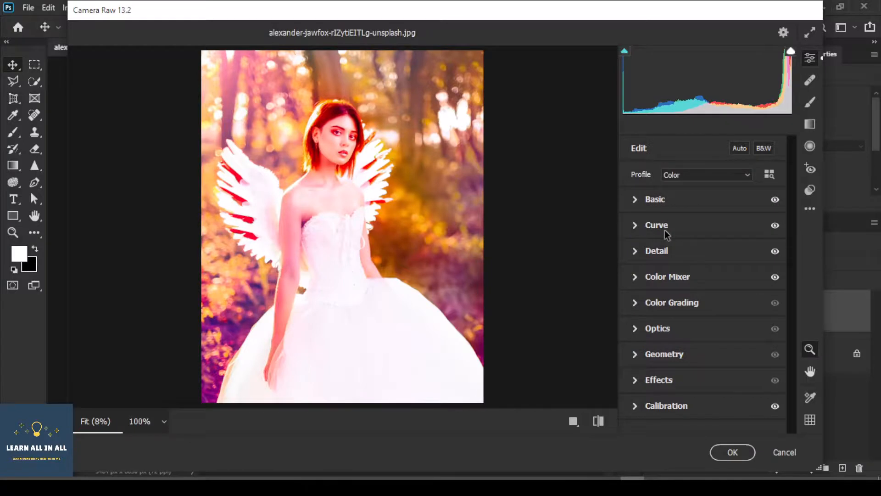
- Compare the portrait with the default and current settings twice, ending on the current settings
{"action": "left_click", "coordinate": [598, 421]}
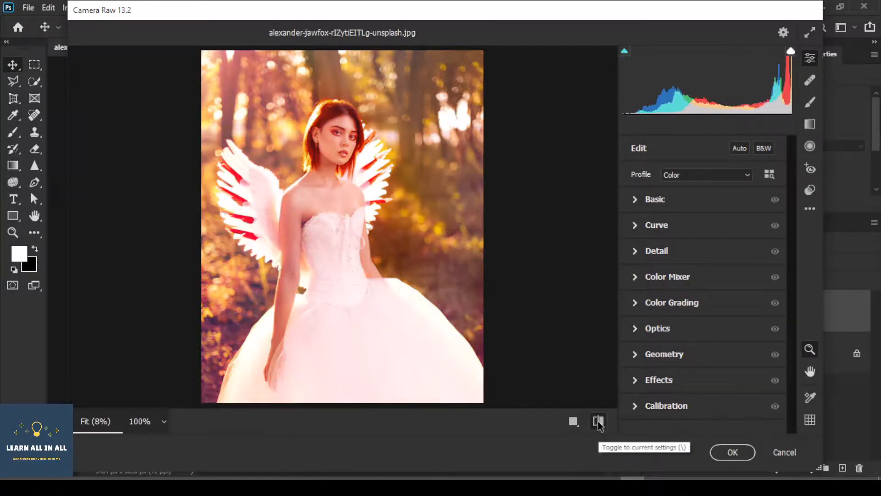
{"action": "left_click", "coordinate": [598, 422]}
{"action": "left_click", "coordinate": [598, 421]}
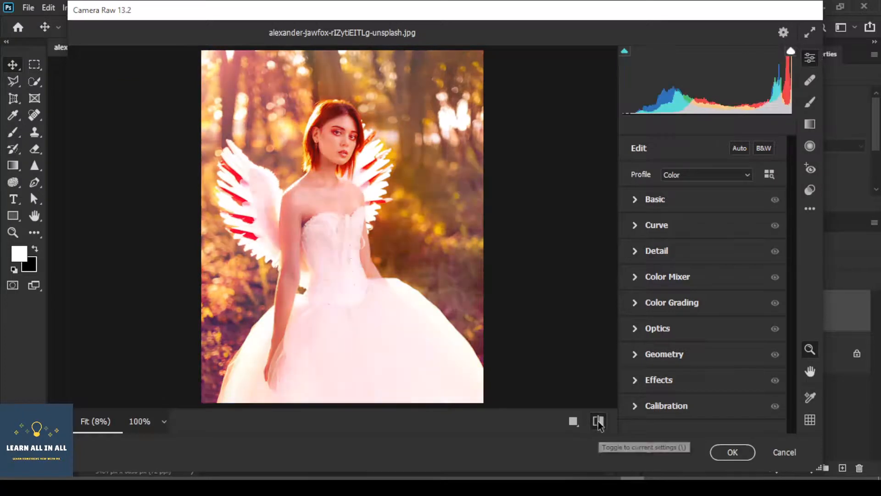
{"action": "left_click", "coordinate": [597, 421]}
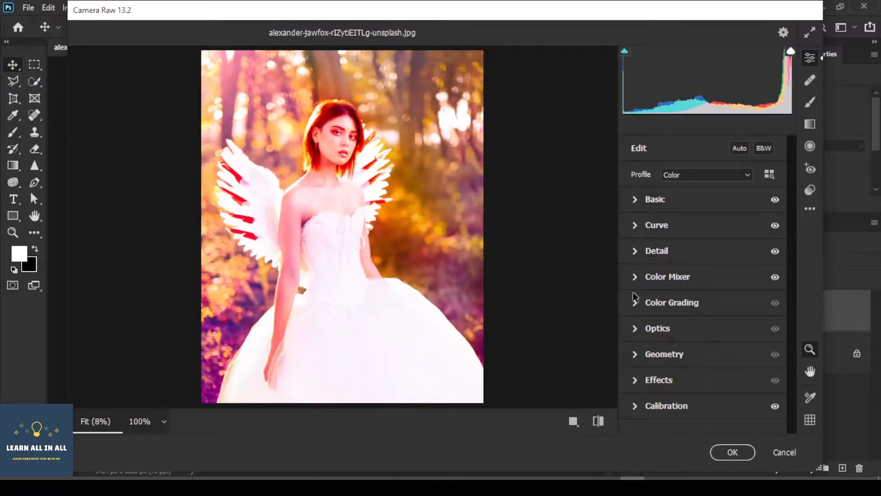
- In Color Grading, tint the midtones blue with hue 236 and saturation 7, and shift the shadows slightly towards blue
{"action": "left_click", "coordinate": [633, 304]}
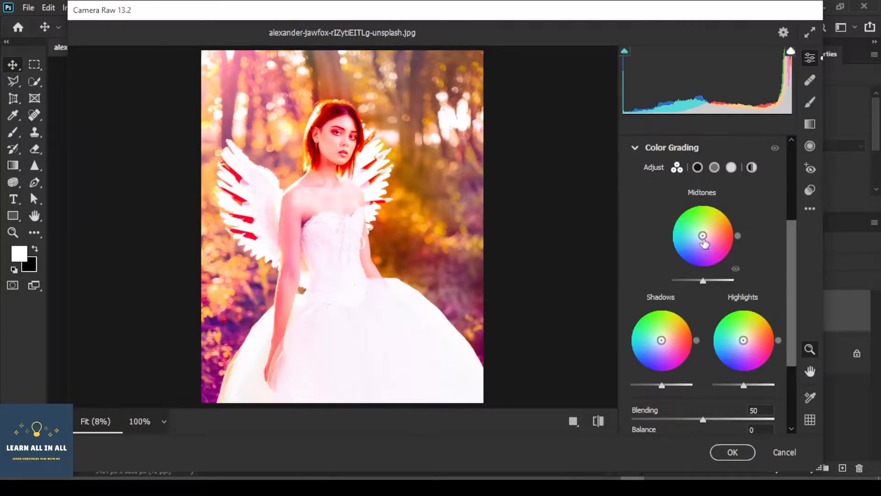
{"action": "left_click_drag", "start_coordinate": [704, 238], "coordinate": [701, 237]}
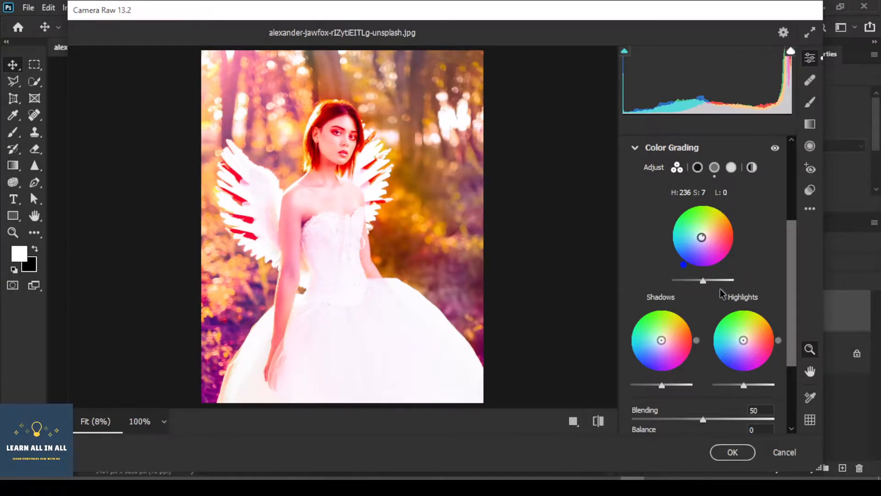
{"action": "left_click_drag", "start_coordinate": [661, 341], "coordinate": [659, 342]}
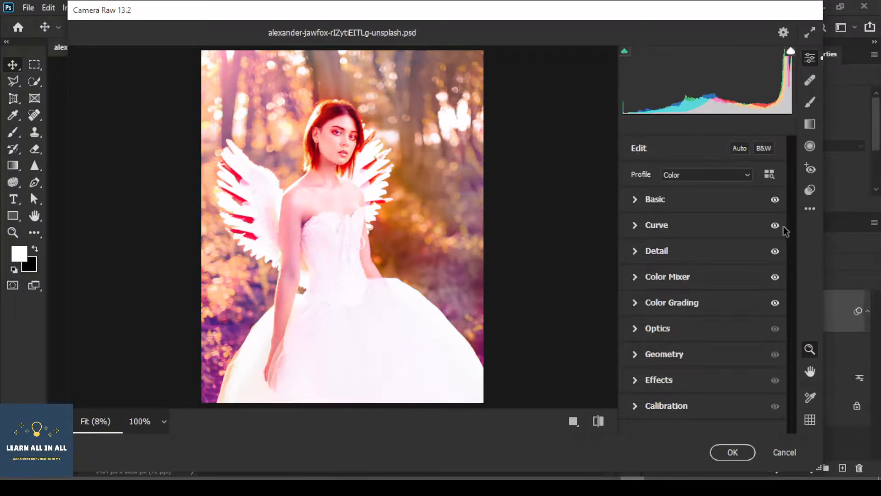
- Compare the preview with and without the Color Grading and Color Mixer adjustments, leaving both enabled
{"action": "left_click", "coordinate": [775, 304]}
{"action": "left_click", "coordinate": [775, 303]}
{"action": "left_click", "coordinate": [775, 304]}
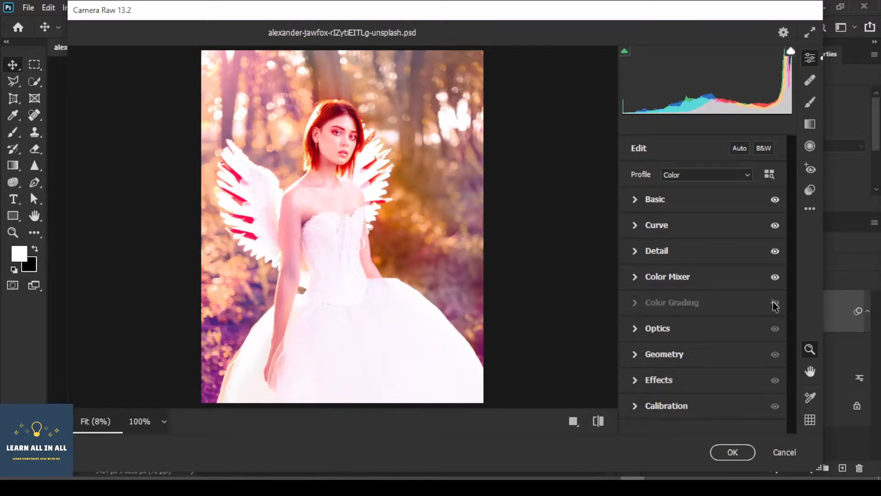
{"action": "left_click", "coordinate": [775, 277]}
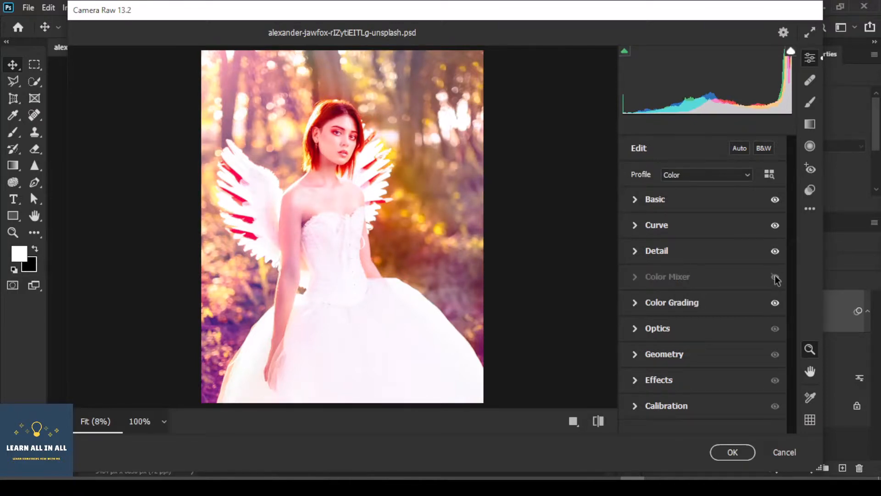
{"action": "left_click", "coordinate": [775, 278]}
{"action": "left_click", "coordinate": [775, 278]}
{"action": "left_click", "coordinate": [774, 277]}
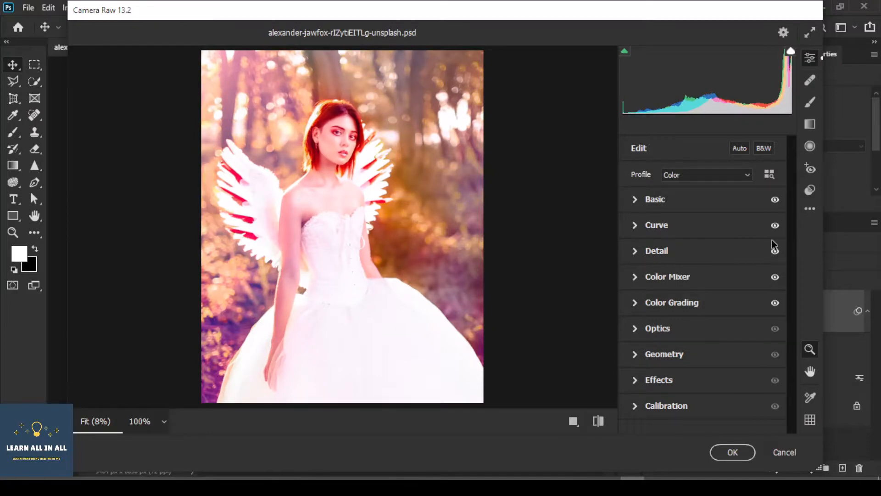
- Compare the preview with and without the Curve and Basic adjustments, leaving both enabled
{"action": "left_click", "coordinate": [774, 226]}
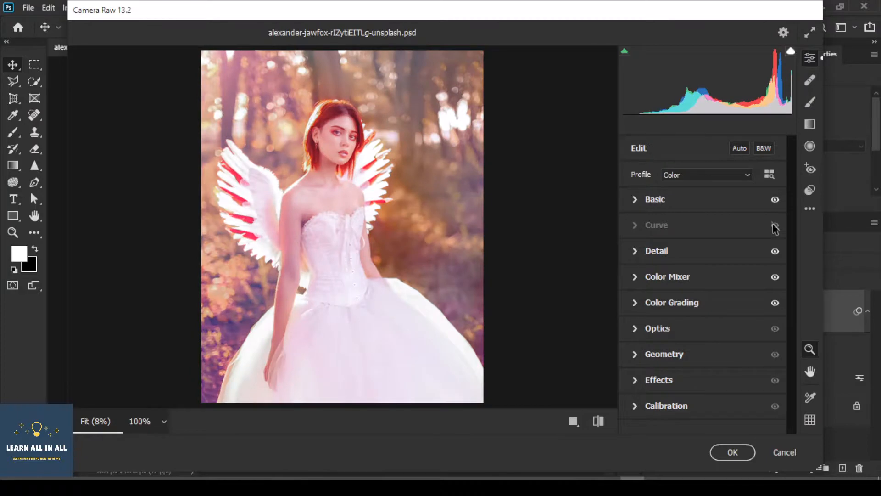
{"action": "left_click", "coordinate": [775, 226]}
{"action": "left_click", "coordinate": [774, 226]}
{"action": "left_click", "coordinate": [774, 226]}
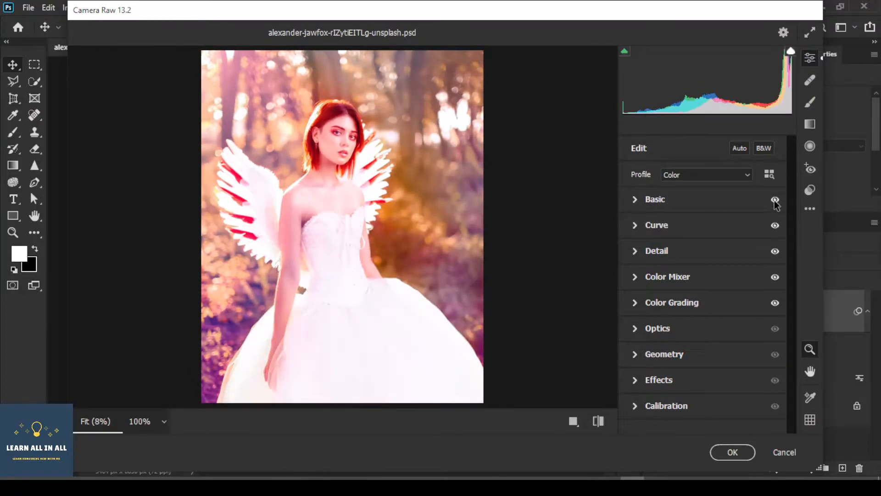
{"action": "left_click", "coordinate": [774, 201]}
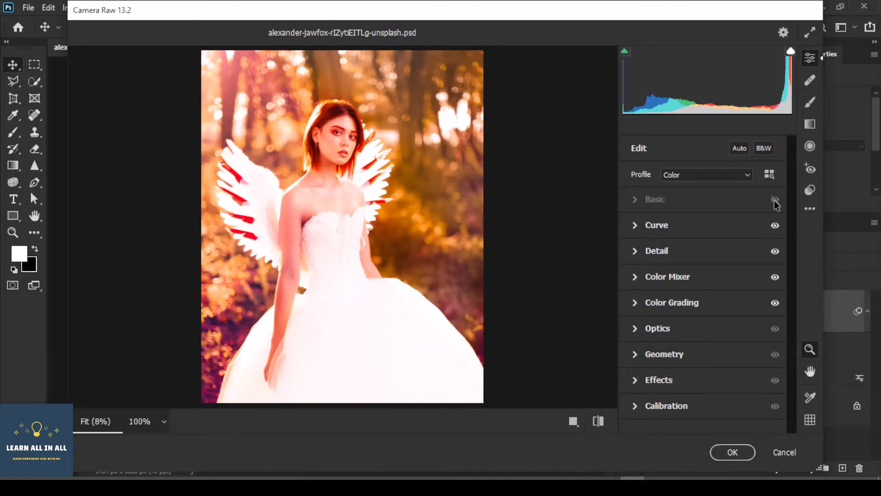
{"action": "left_click", "coordinate": [776, 202]}
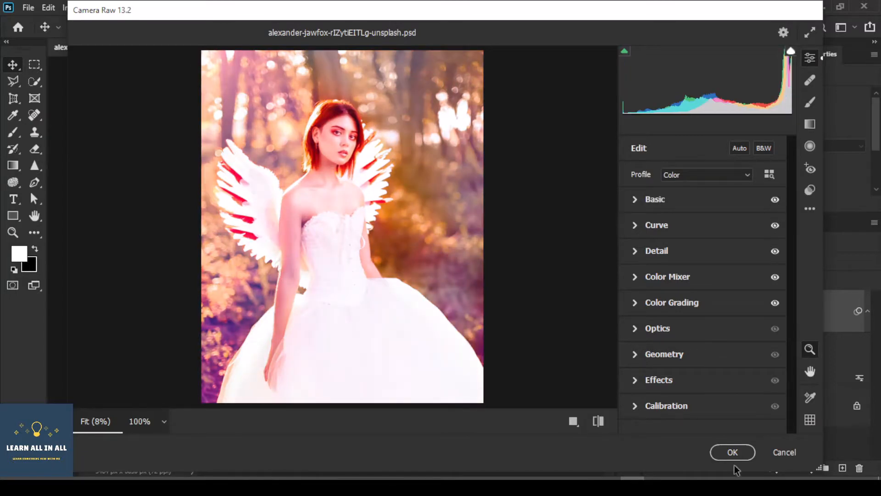
- Apply the Camera Raw adjustments to the smart object and set the Background copy layer's opacity to 75%
{"action": "left_click", "coordinate": [733, 452]}
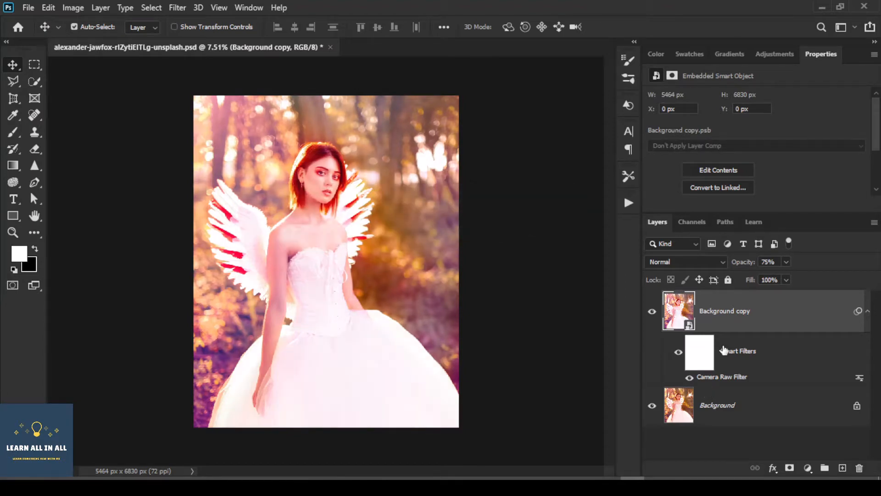
{"action": "left_click", "coordinate": [786, 262]}
{"action": "left_click_drag", "start_coordinate": [779, 278], "coordinate": [776, 278]}
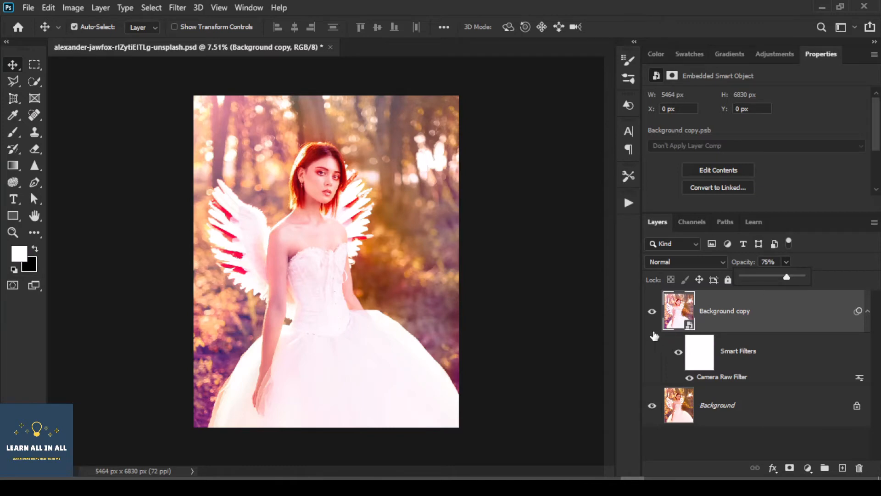
- Compare the portrait with the Background copy layer hidden and shown several times, leaving the layer visible
{"action": "left_click", "coordinate": [652, 312]}
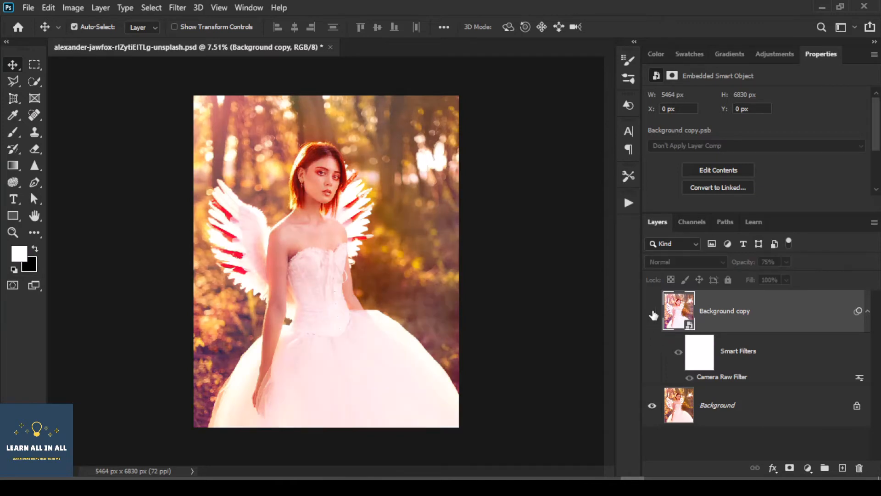
{"action": "left_click", "coordinate": [652, 312]}
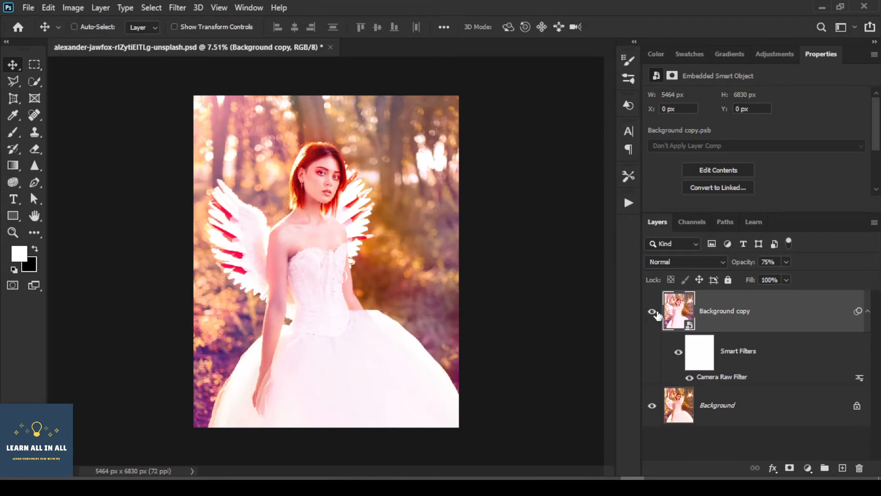
{"action": "key", "text": "ctrl+0"}
{"action": "left_click", "coordinate": [654, 312]}
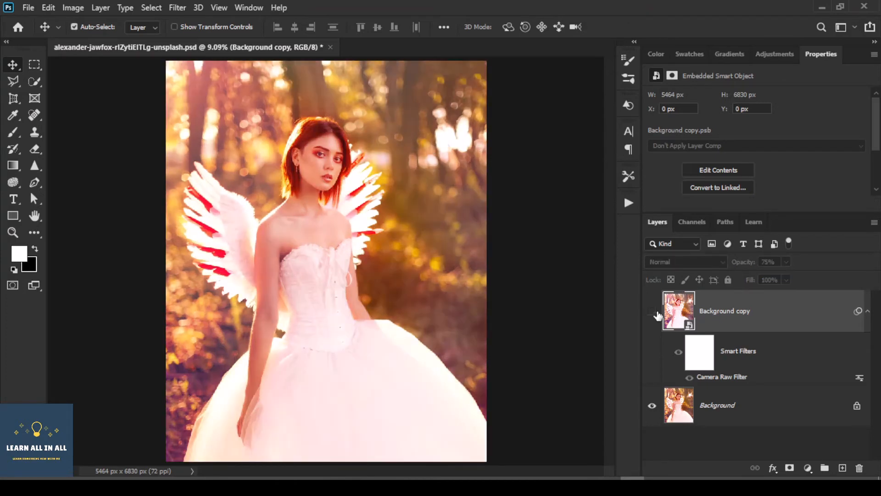
{"action": "left_click", "coordinate": [653, 312]}
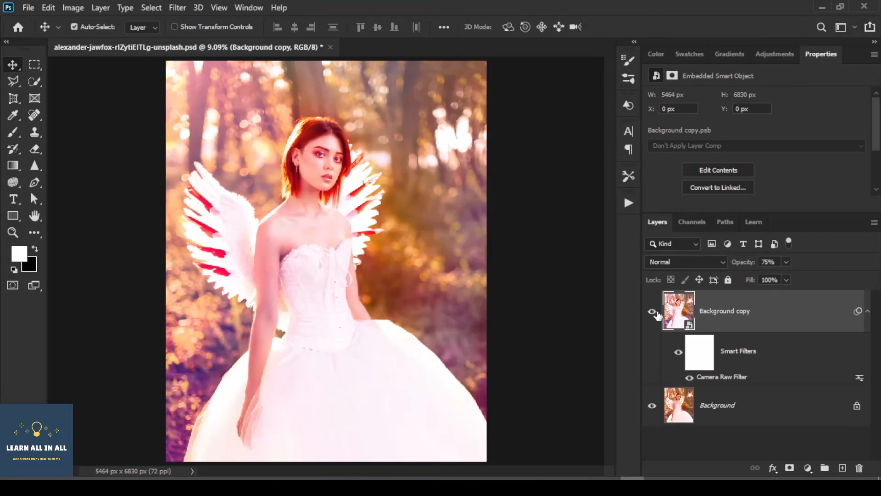
{"action": "left_click", "coordinate": [654, 312]}
{"action": "left_click", "coordinate": [654, 312]}
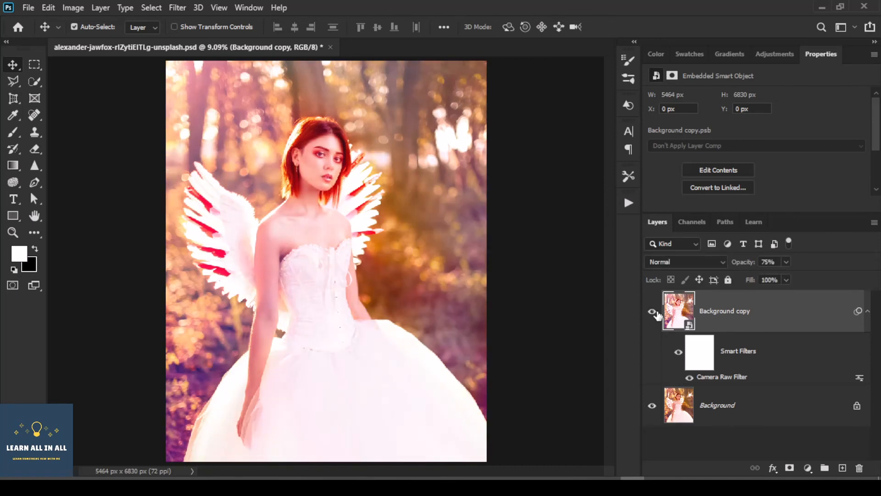